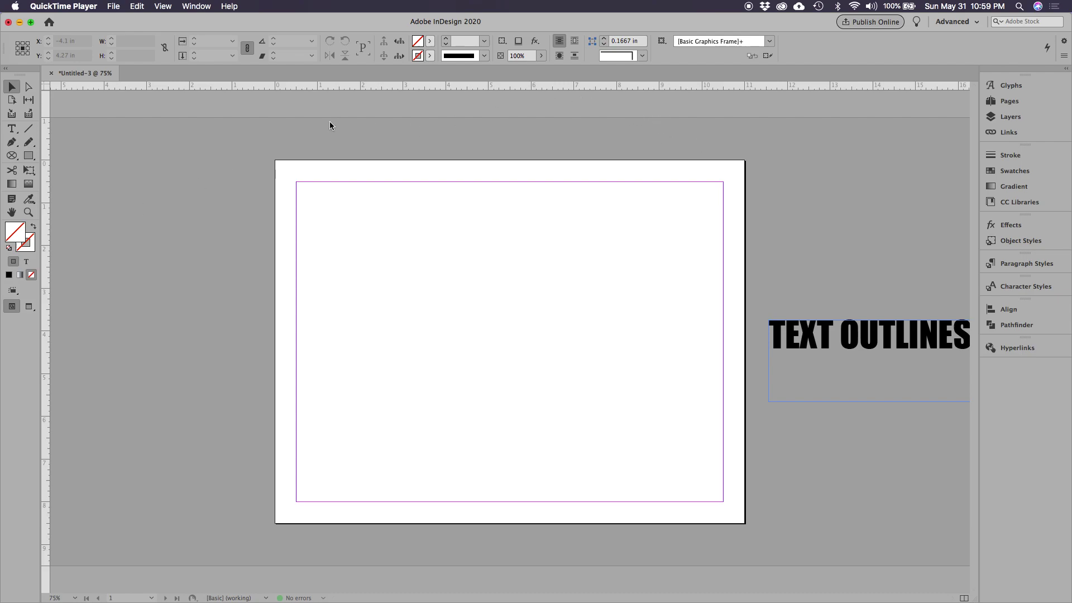
# Select the TEXT OUTLINES frame, try it on the page, then move it back onto the pasteboard
pyautogui.click(315, 23)
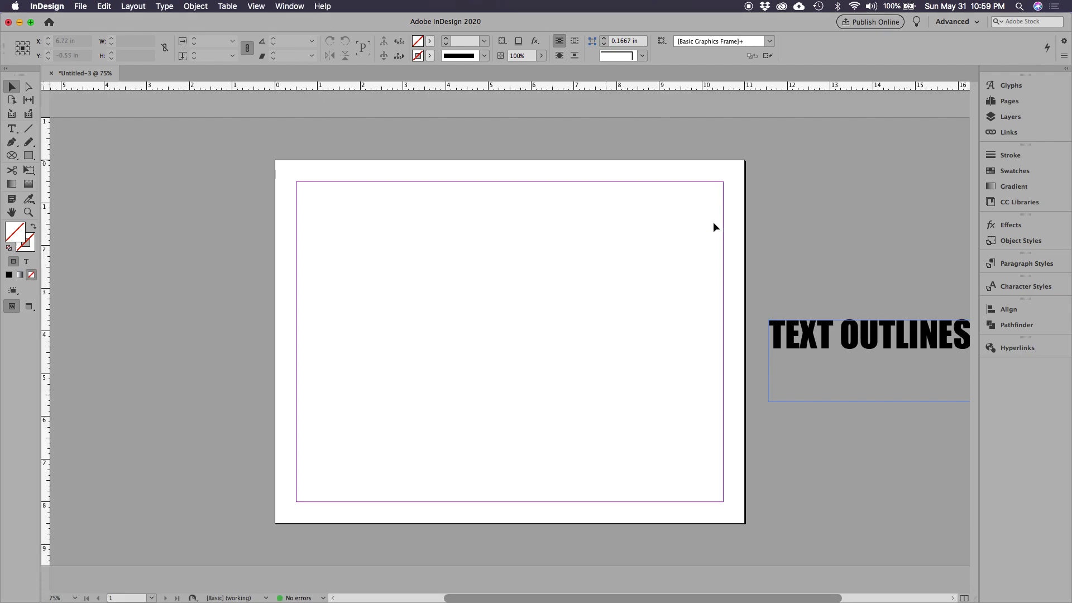
pyautogui.moveTo(827, 330); pyautogui.dragTo(703, 309)
pyautogui.doubleClick(703, 310)
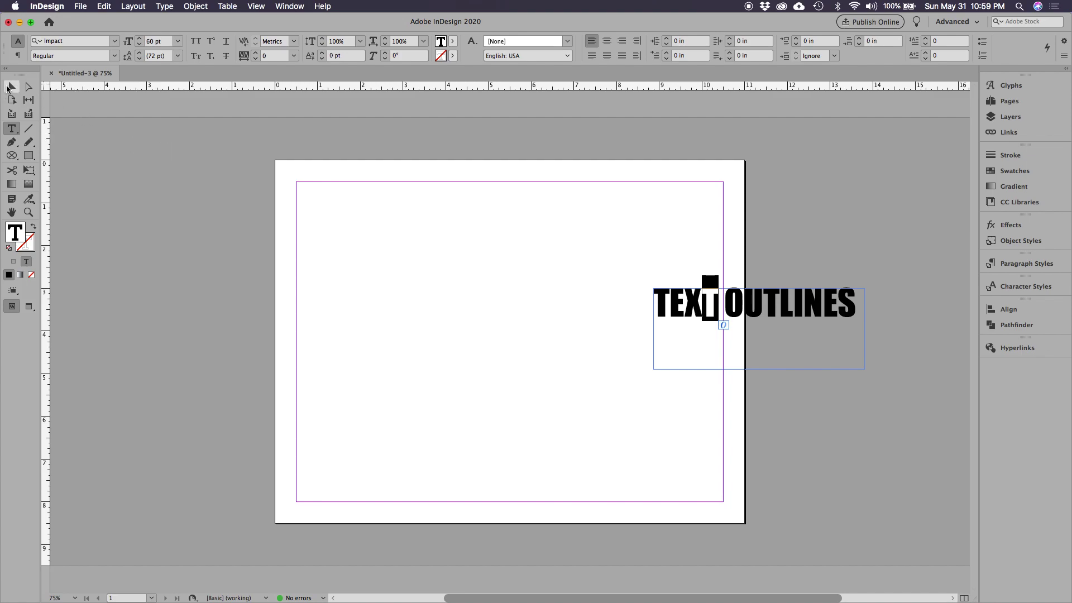
pyautogui.click(9, 89)
pyautogui.moveTo(775, 311); pyautogui.dragTo(884, 253)
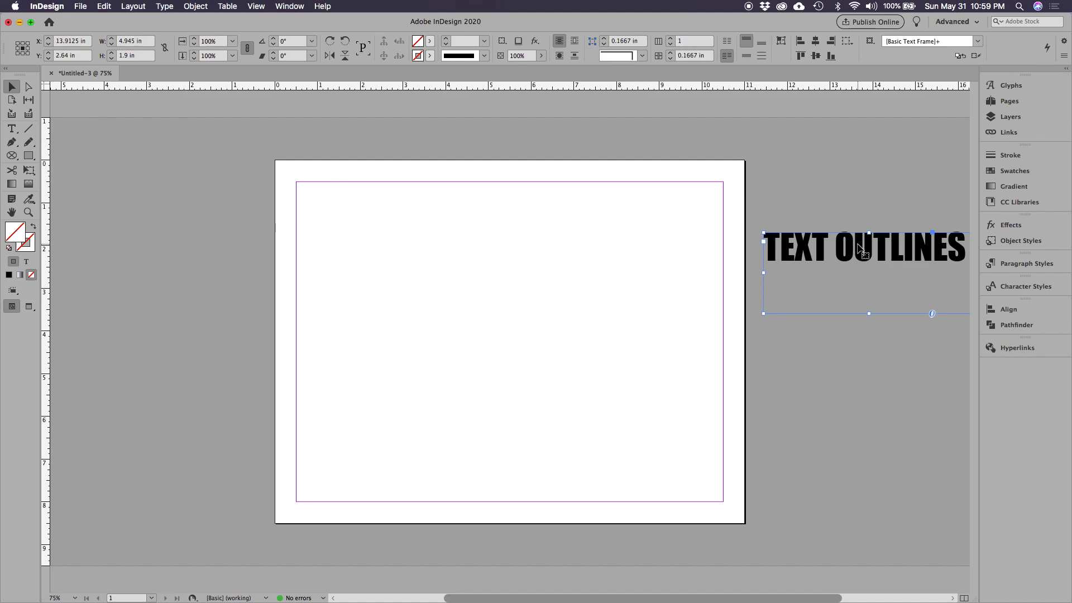
# Drag a TEXT OUTLINES copy onto the page, convert it with Create Outlines, and zoom in
pyautogui.moveTo(874, 249); pyautogui.dragTo(567, 288)
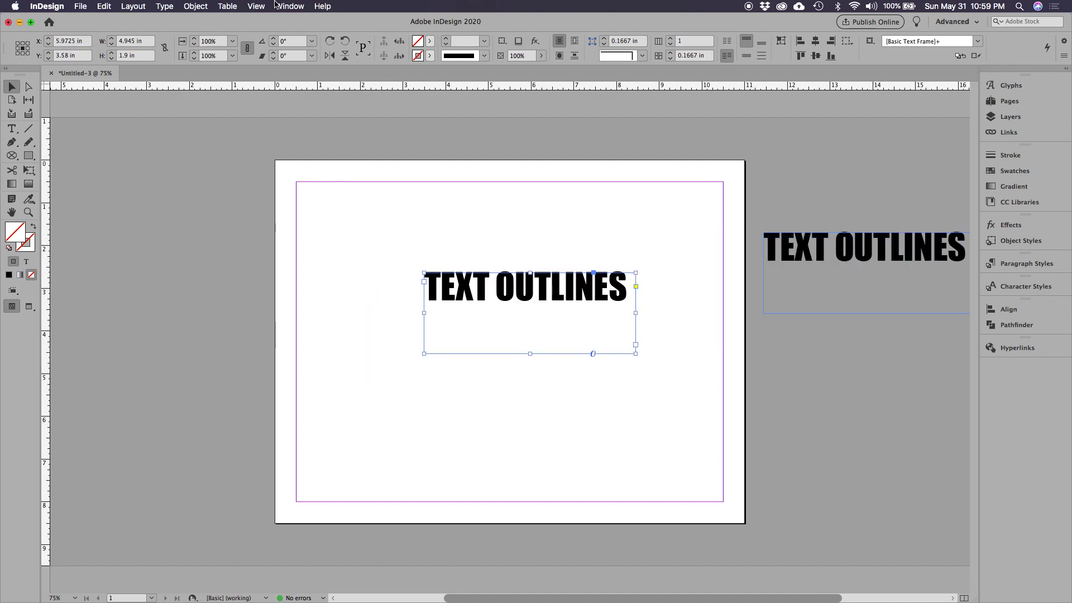
pyautogui.moveTo(459, 297); pyautogui.dragTo(442, 290)
pyautogui.click(165, 8)
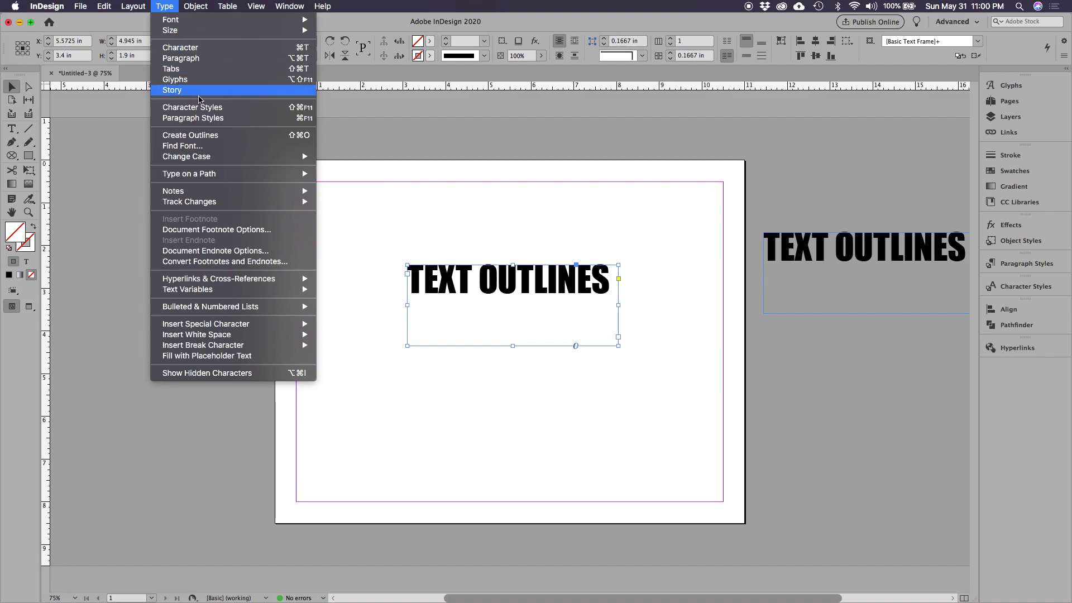
pyautogui.click(217, 135)
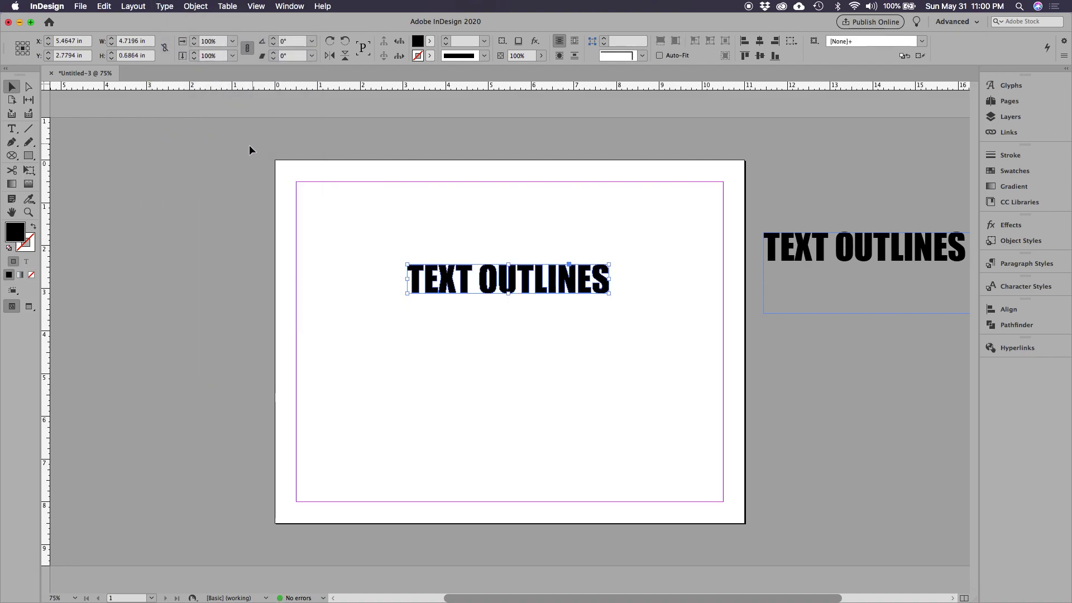
pyautogui.click(28, 212)
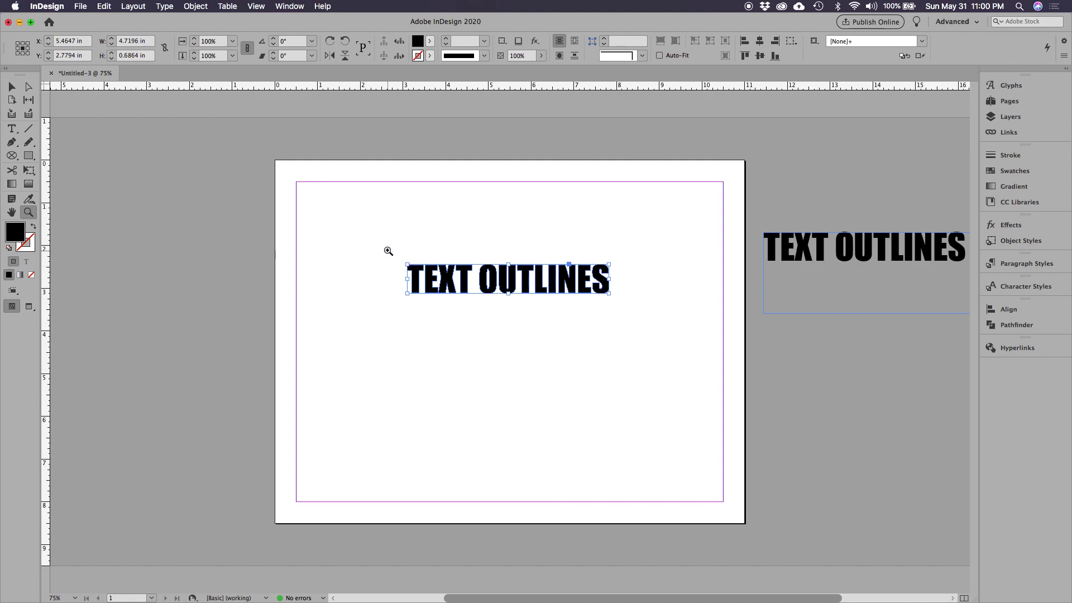
pyautogui.moveTo(392, 252); pyautogui.dragTo(636, 310)
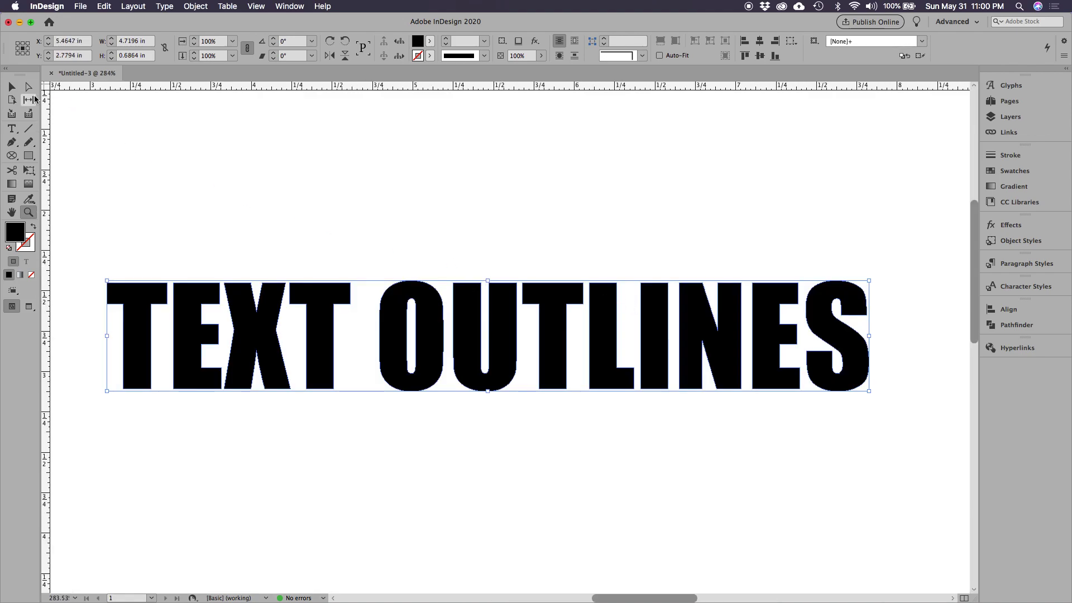
# With Direct Selection, pull the T's corner up and stretch the O's bottom points into a spike
pyautogui.click(29, 87)
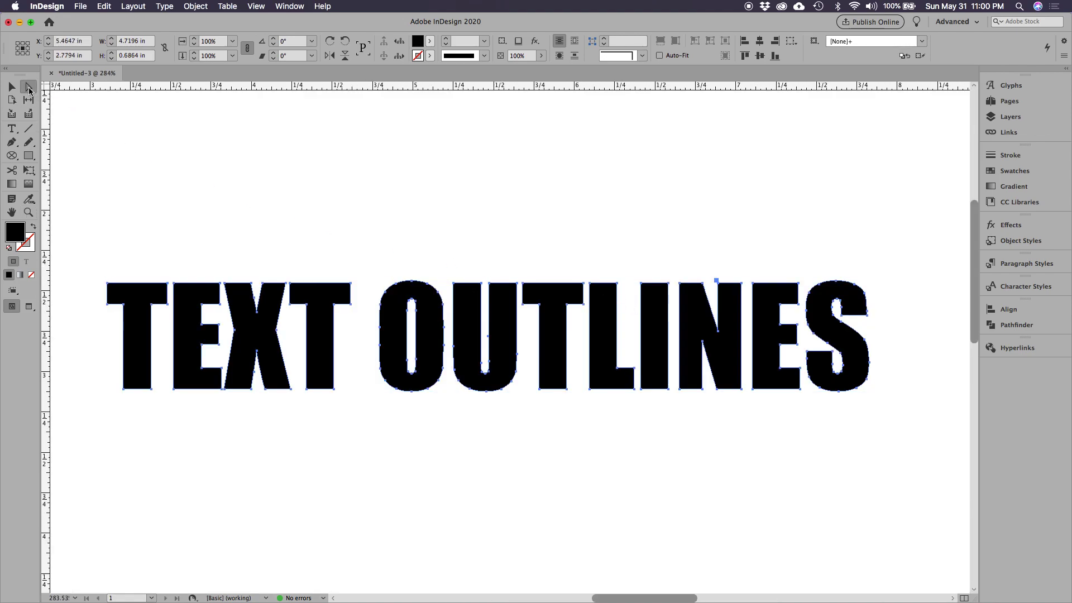
pyautogui.click(350, 285)
pyautogui.moveTo(350, 287); pyautogui.dragTo(401, 238)
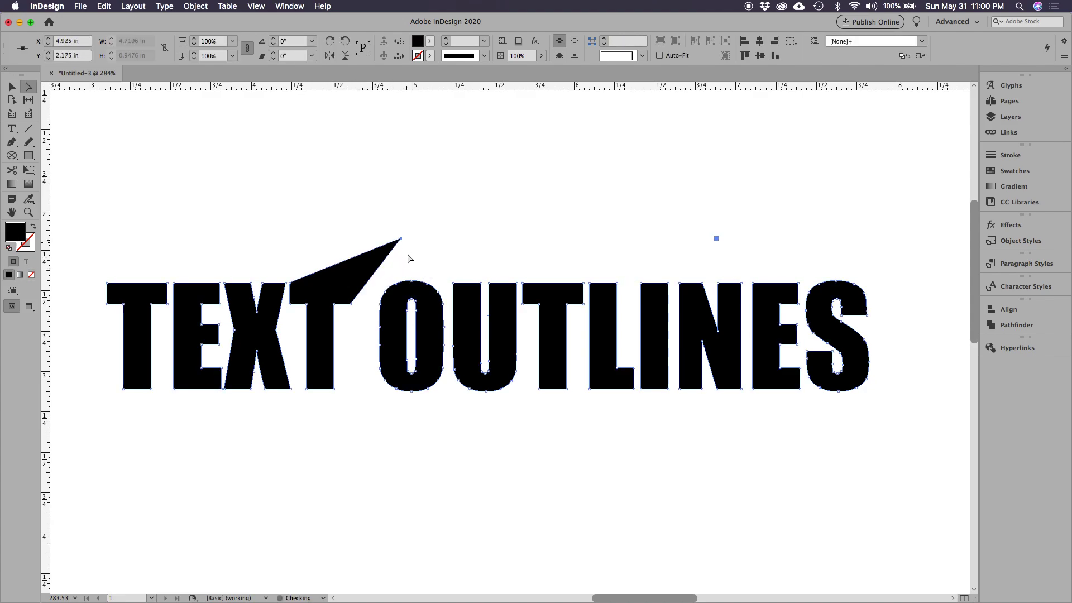
pyautogui.moveTo(398, 390); pyautogui.dragTo(384, 445)
pyautogui.moveTo(412, 392); pyautogui.dragTo(430, 437)
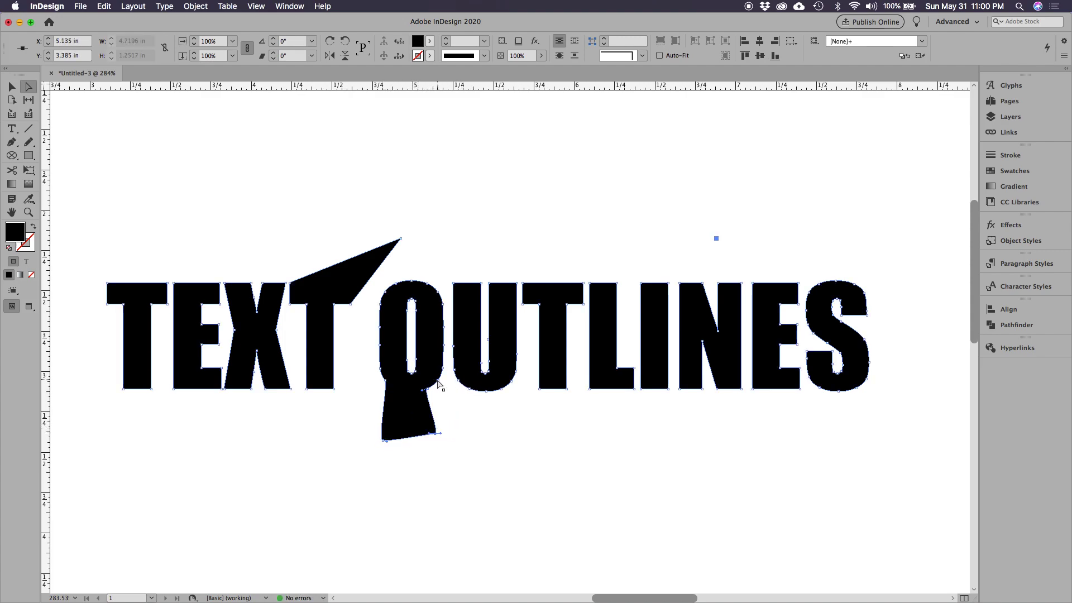
pyautogui.moveTo(443, 378); pyautogui.dragTo(455, 412)
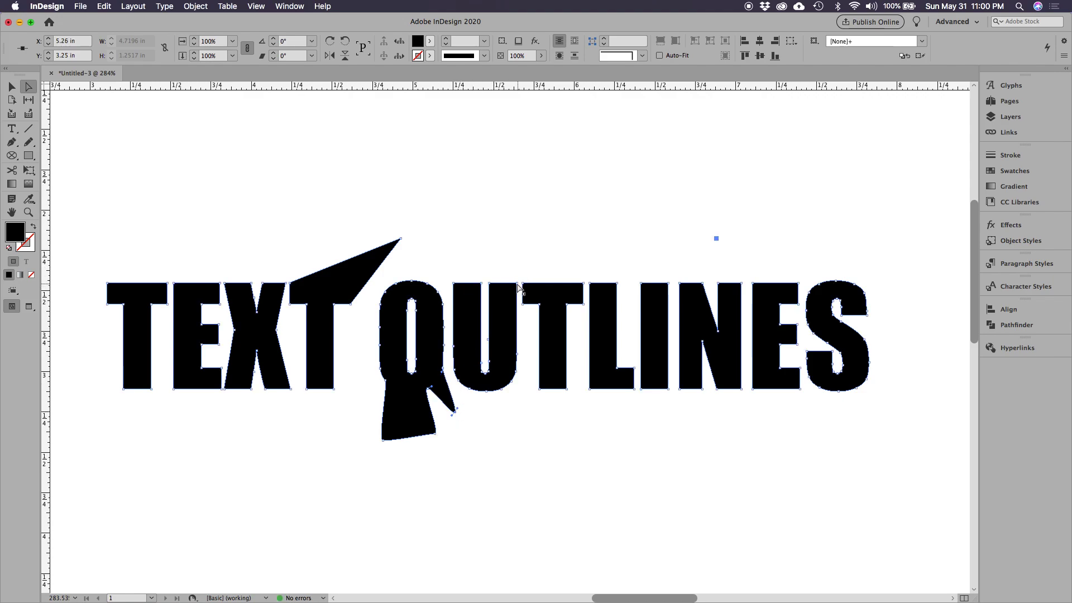
# Pull tall spikes from the U, the second T and the L, then zoom out
pyautogui.moveTo(517, 285); pyautogui.dragTo(517, 198)
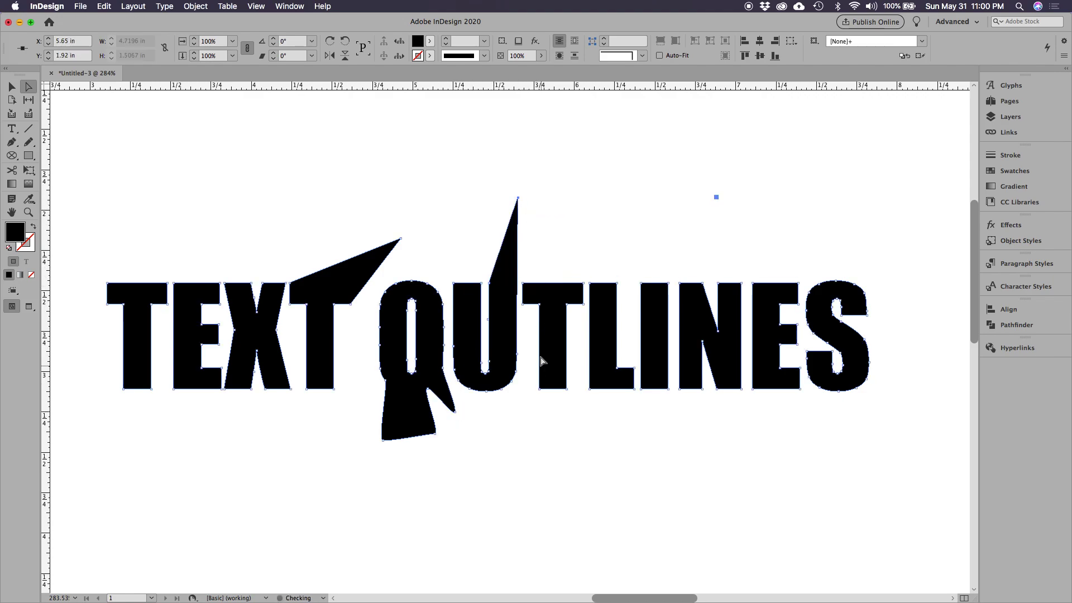
pyautogui.moveTo(584, 284); pyautogui.dragTo(591, 193)
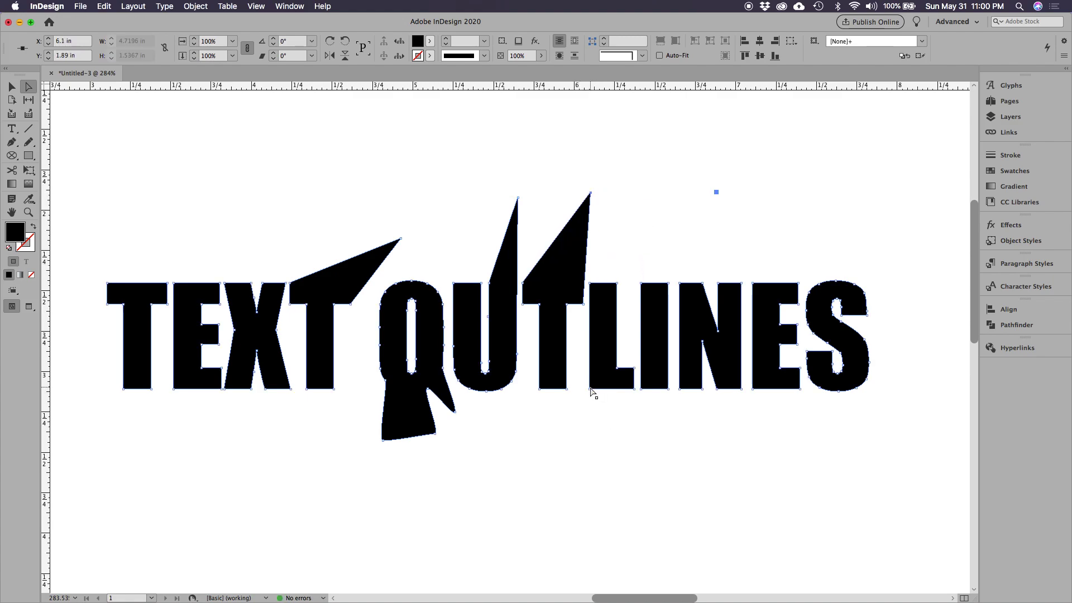
pyautogui.moveTo(590, 390); pyautogui.dragTo(567, 476)
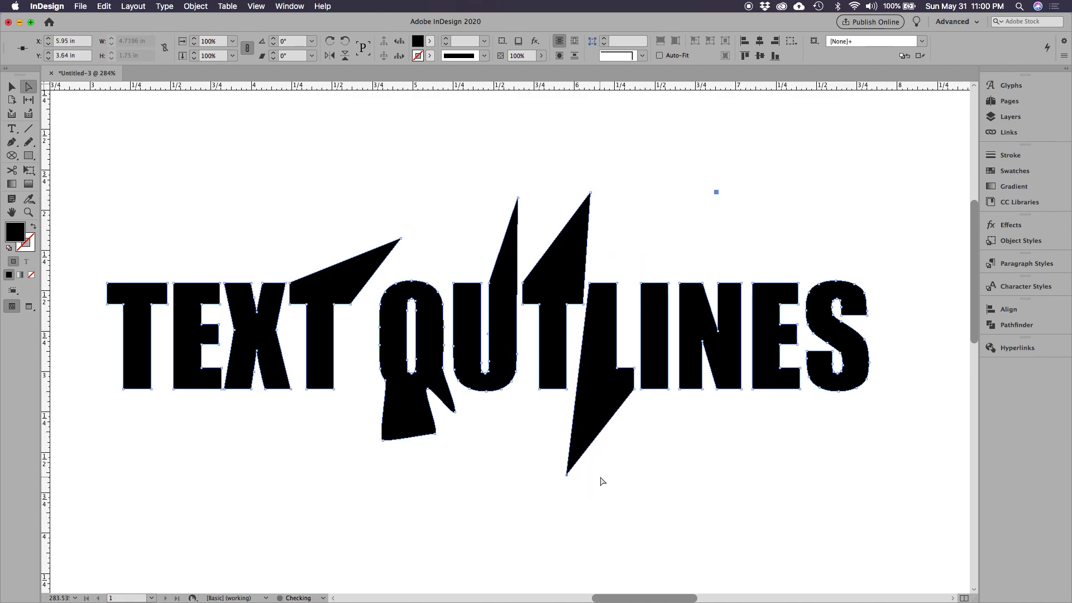
pyautogui.press('super+0')
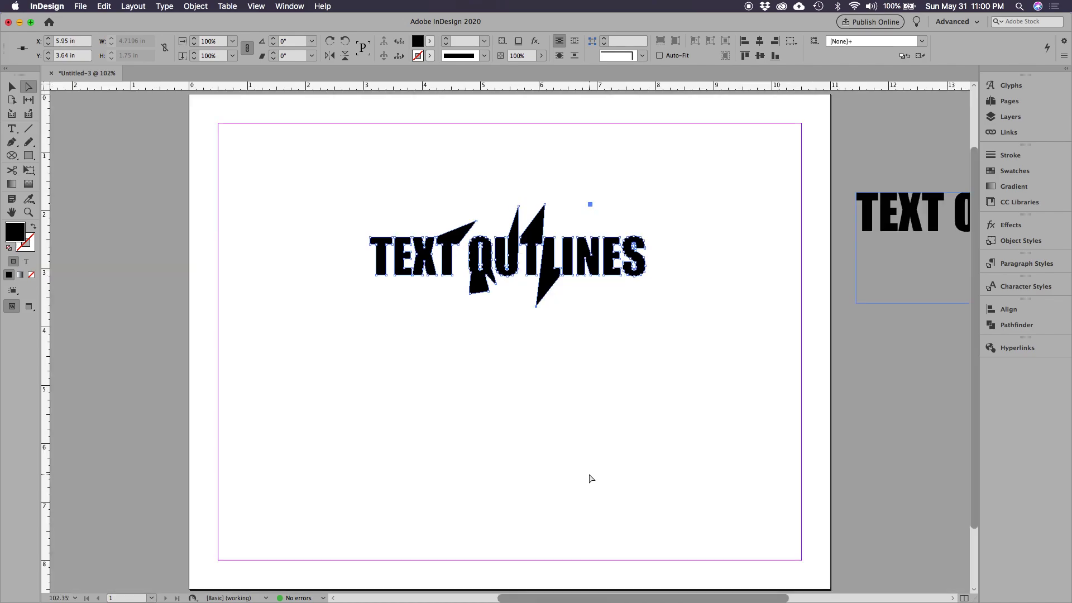
pyautogui.press('v')
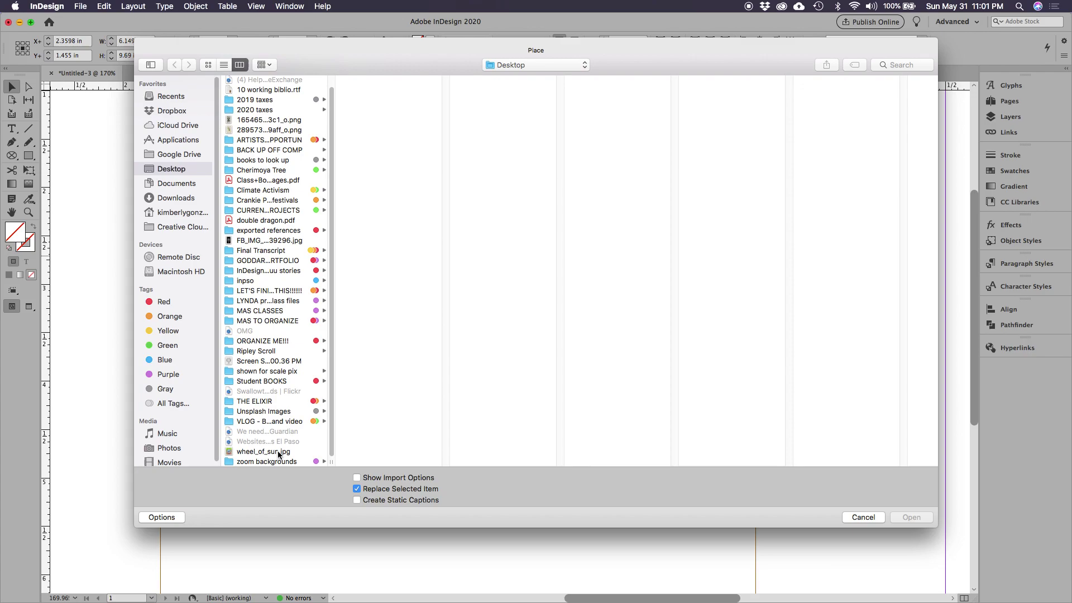
pyautogui.click(274, 131)
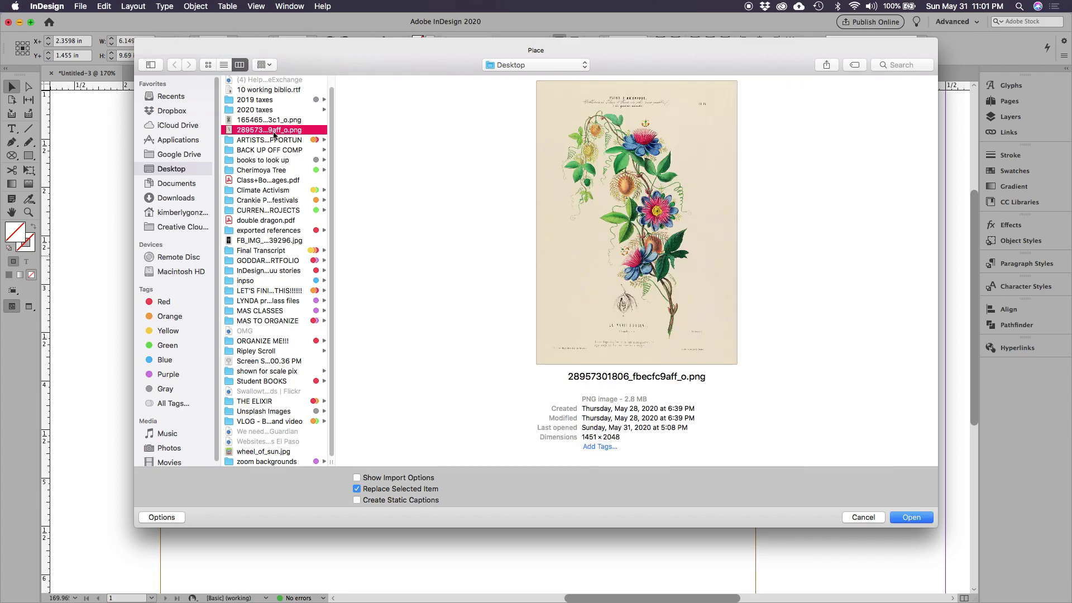
pyautogui.click(916, 517)
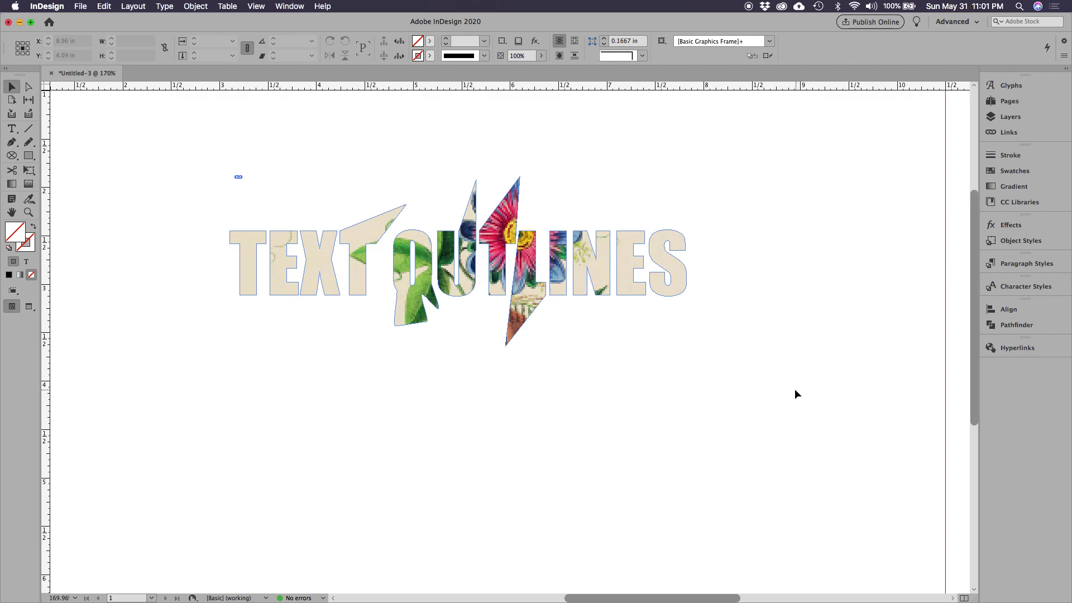
# Set Display Performance to High Quality Display for the full page view
pyautogui.press('super+1')
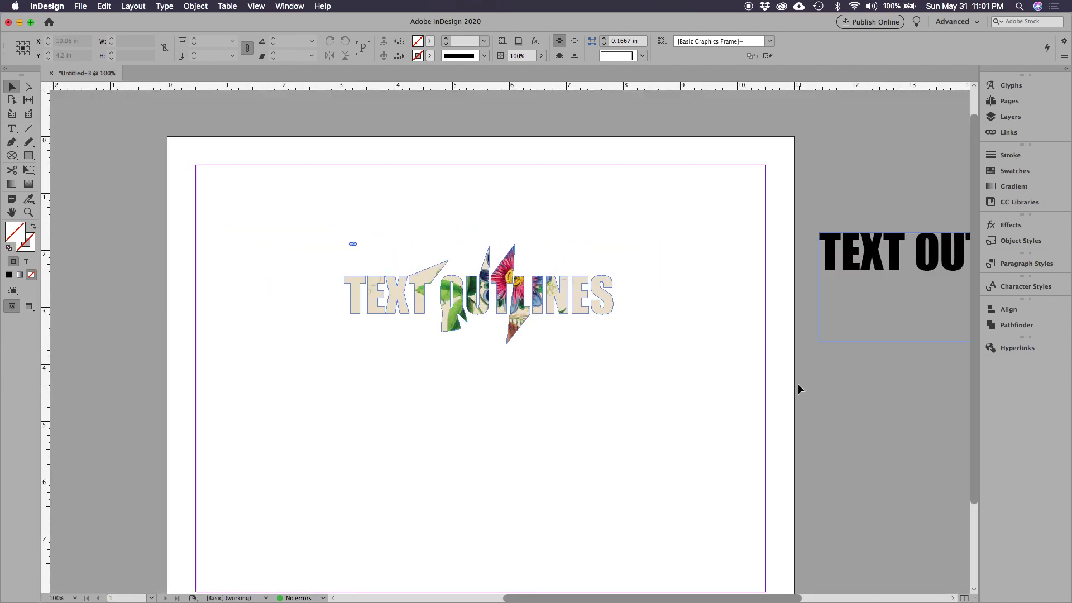
pyautogui.rightClick(819, 403)
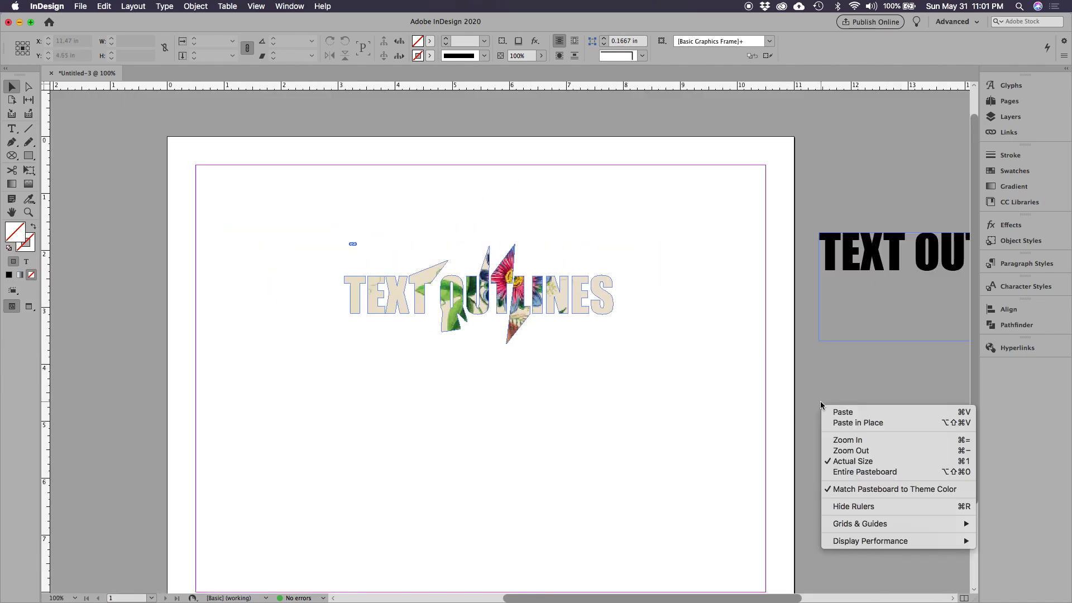
pyautogui.moveTo(838, 541)
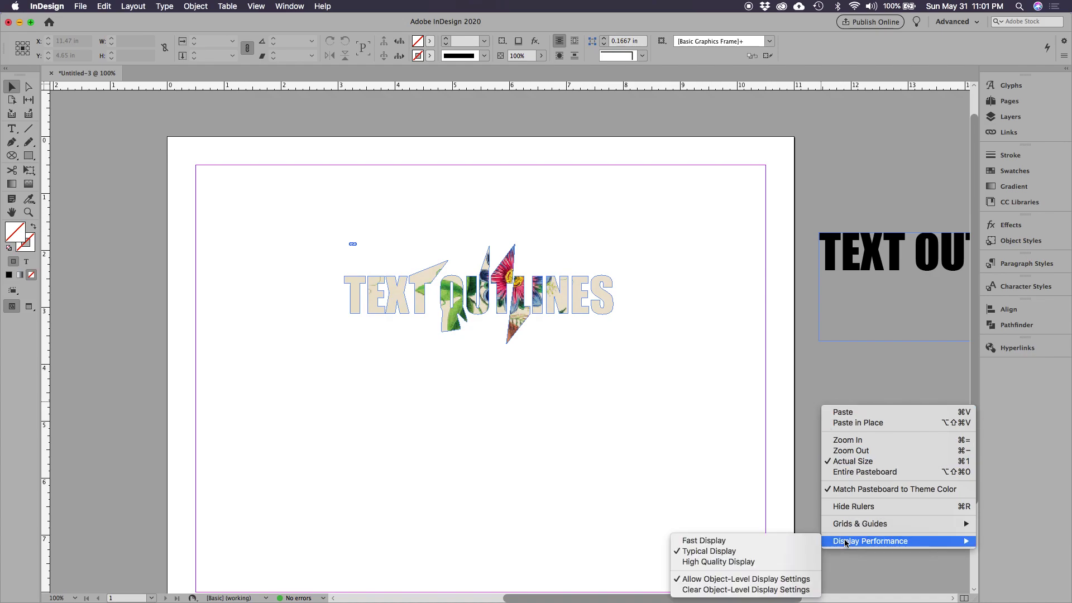
pyautogui.click(780, 565)
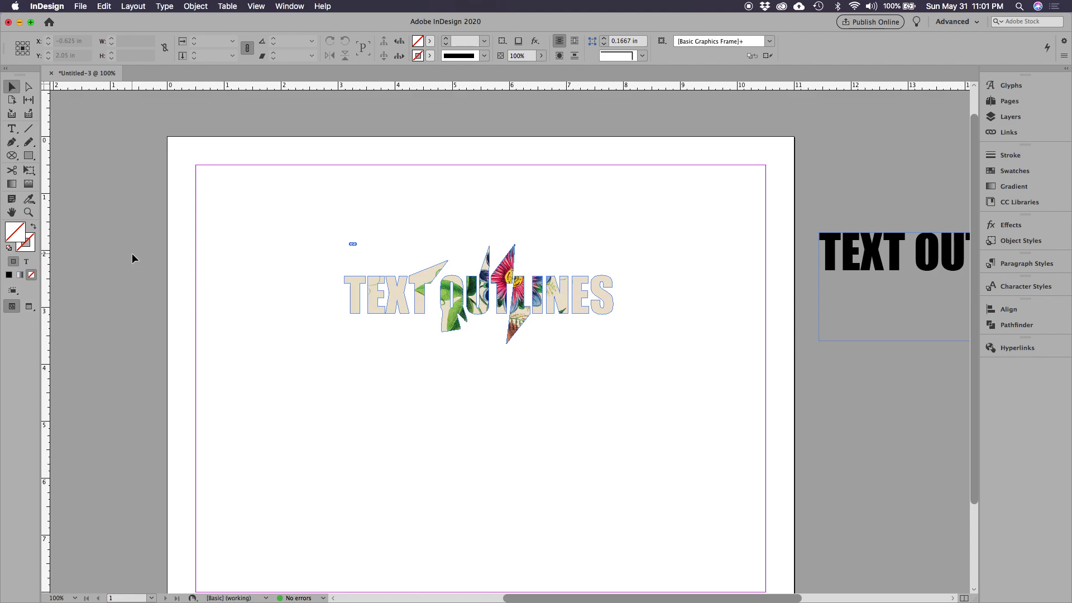
# In Preview mode, shift the floral image down inside the letters to show leaves and an orange bud
pyautogui.press('w')
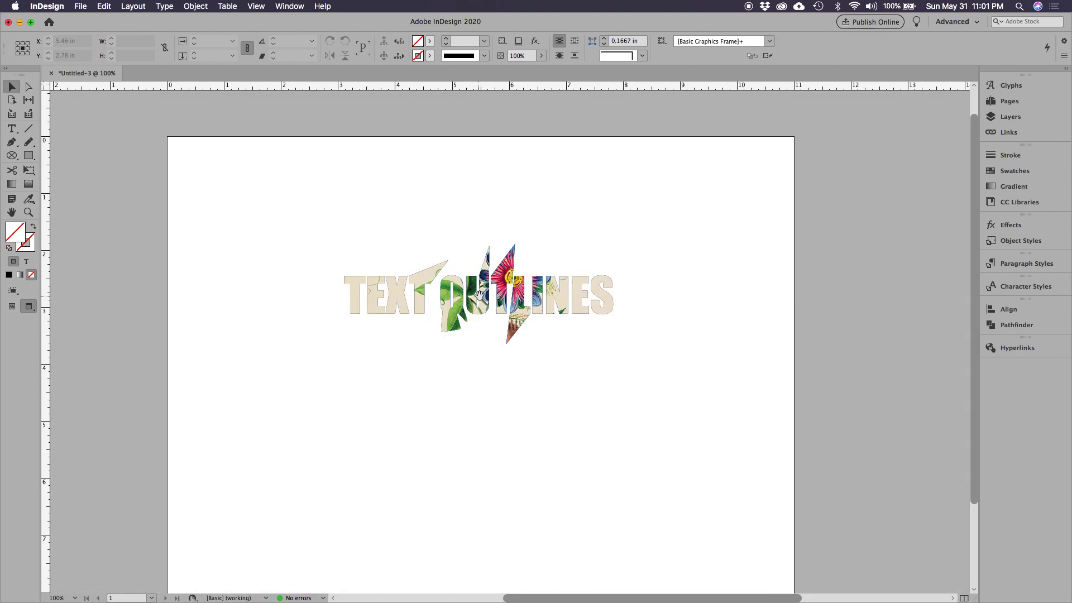
pyautogui.moveTo(478, 295); pyautogui.dragTo(474, 364)
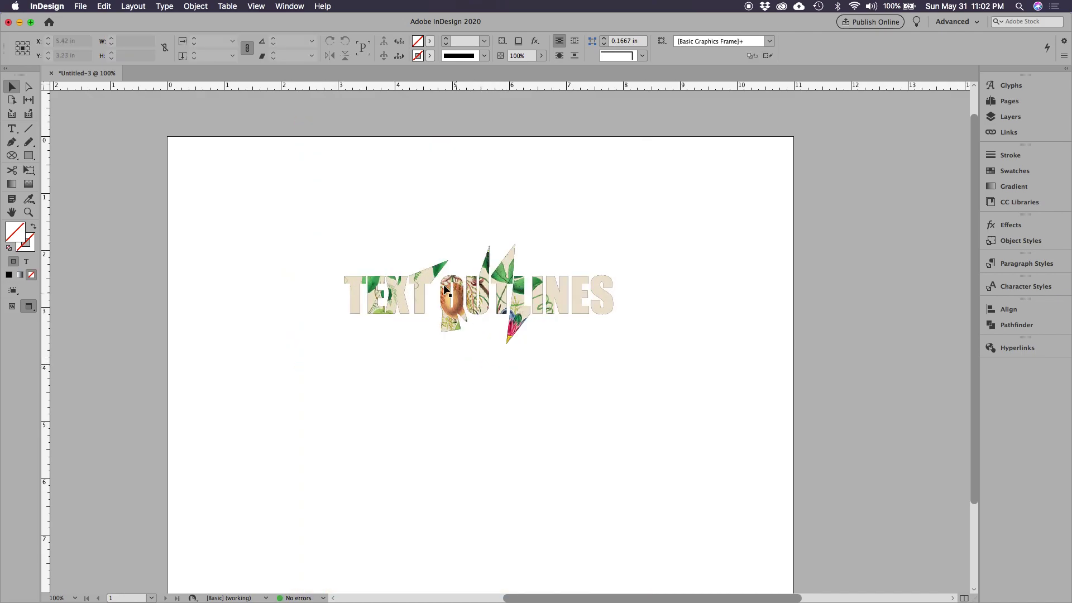
pyautogui.click(849, 334)
pyautogui.click(830, 385)
# Restore normal view, zoom out, and delete the floral lettering from the page
pyautogui.press('w')
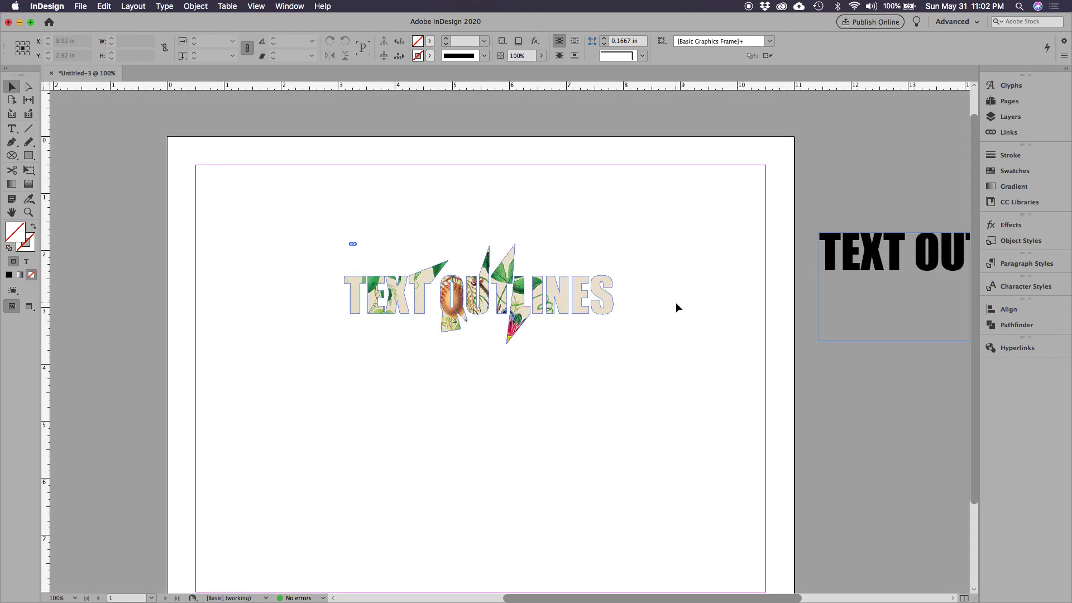
pyautogui.press('super+minus')
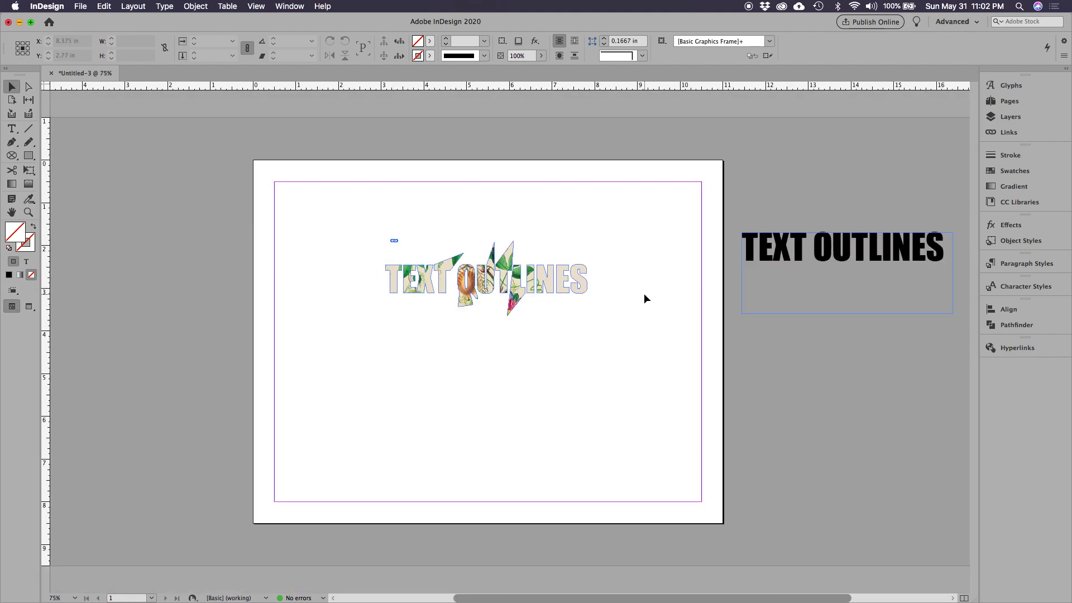
pyautogui.moveTo(312, 222); pyautogui.dragTo(639, 336)
pyautogui.press('Delete')
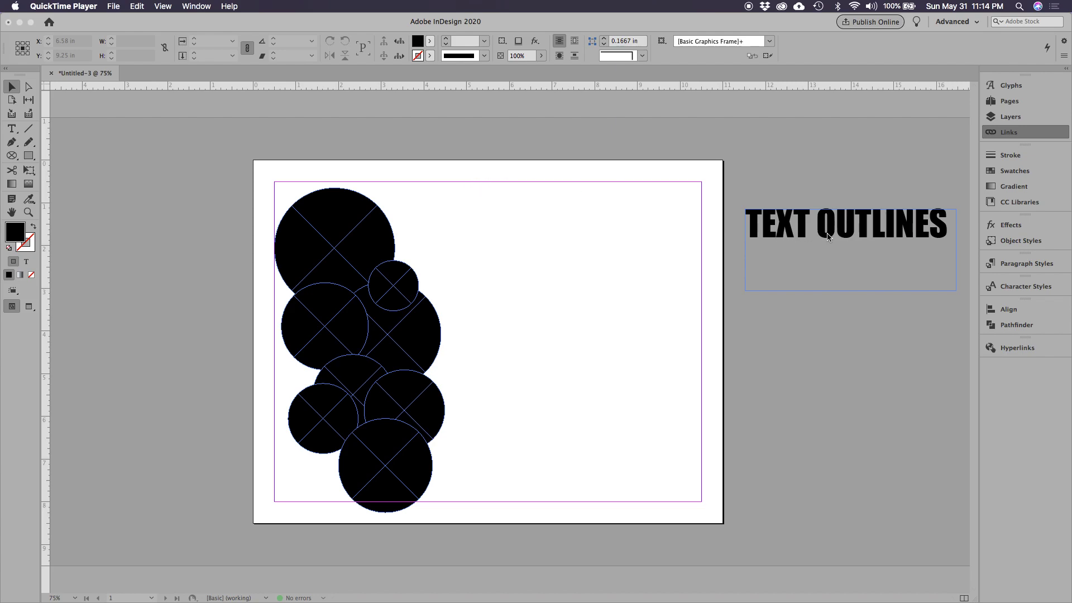
# Nudge the three circles slightly, then drag the TEXT OUTLINES frame over them
pyautogui.click(364, 240)
pyautogui.moveTo(361, 240)
pyautogui.mouseDown()
pyautogui.moveTo(398, 244)
pyautogui.moveTo(376, 242)
pyautogui.mouseUp()
pyautogui.moveTo(438, 323)
pyautogui.mouseDown()
pyautogui.moveTo(474, 334)
pyautogui.moveTo(441, 336)
pyautogui.mouseUp()
pyautogui.moveTo(439, 407); pyautogui.dragTo(457, 407)
pyautogui.click(745, 192)
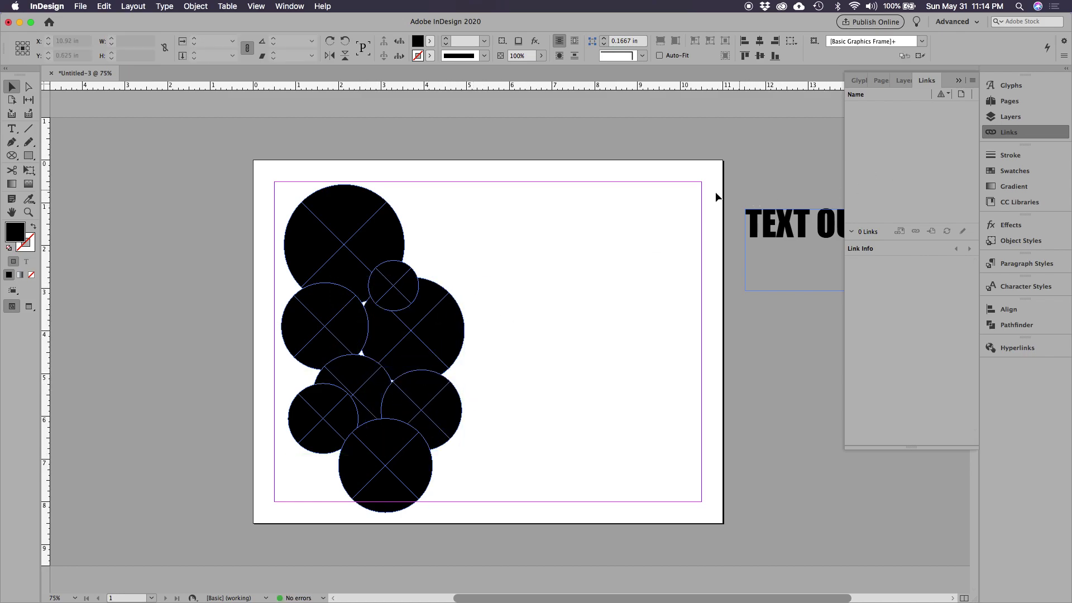
pyautogui.moveTo(790, 238); pyautogui.dragTo(499, 328)
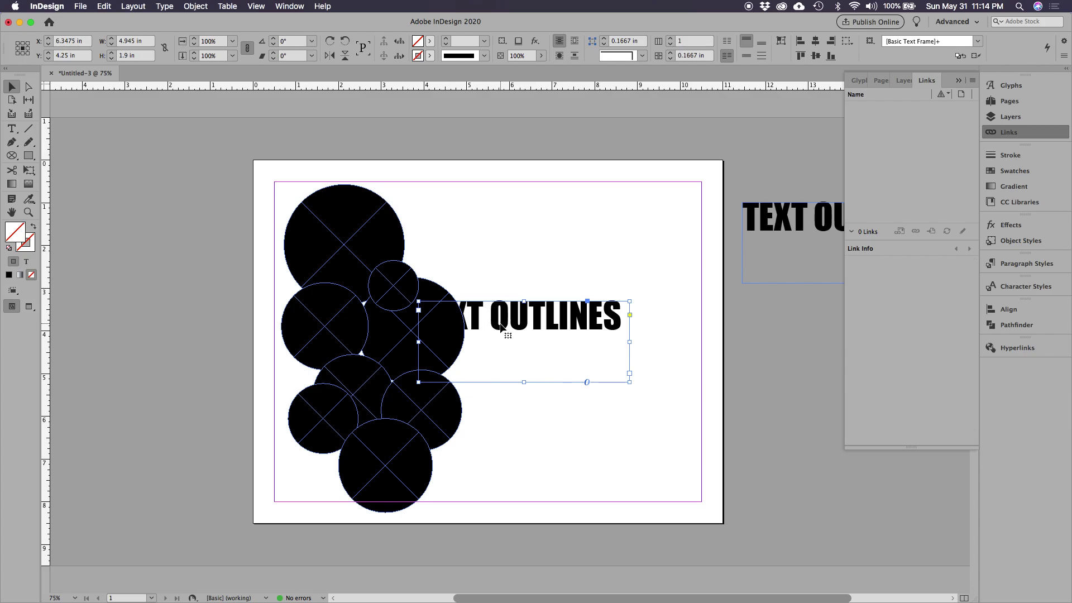
# Nudge the text frame and colour its text [Paper] white from the Swatches panel
pyautogui.moveTo(499, 328)
pyautogui.mouseDown()
pyautogui.moveTo(522, 330)
pyautogui.moveTo(475, 337)
pyautogui.moveTo(506, 345)
pyautogui.mouseUp()
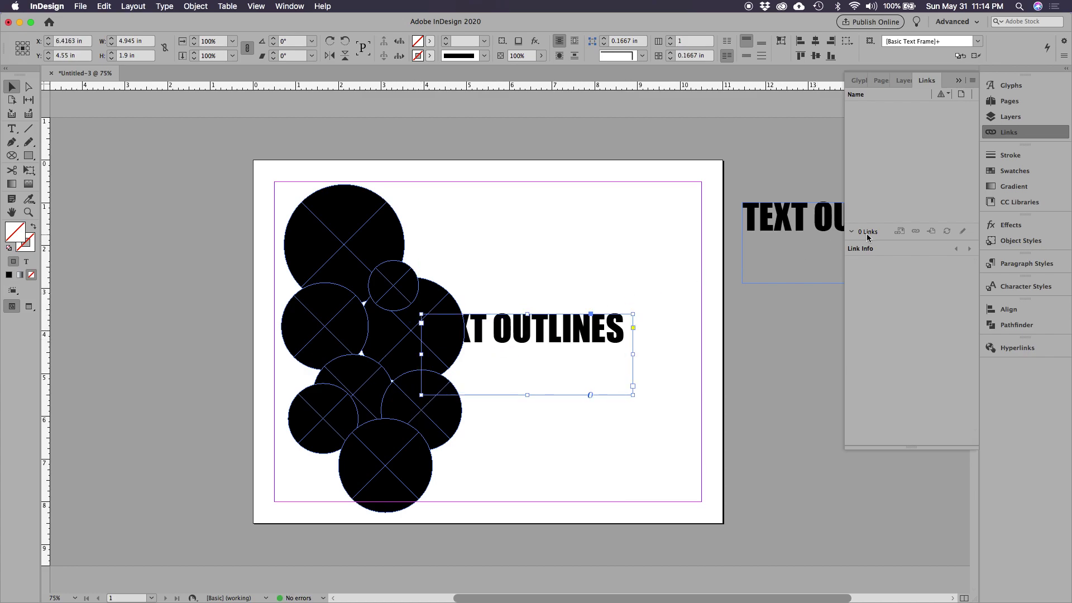
pyautogui.moveTo(871, 238)
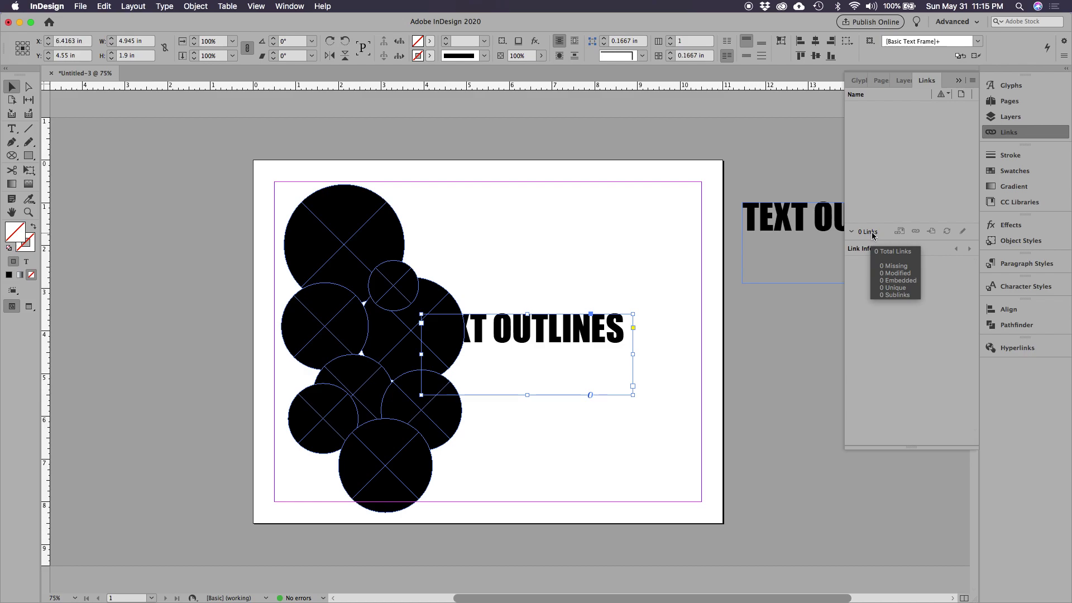
pyautogui.click(1015, 171)
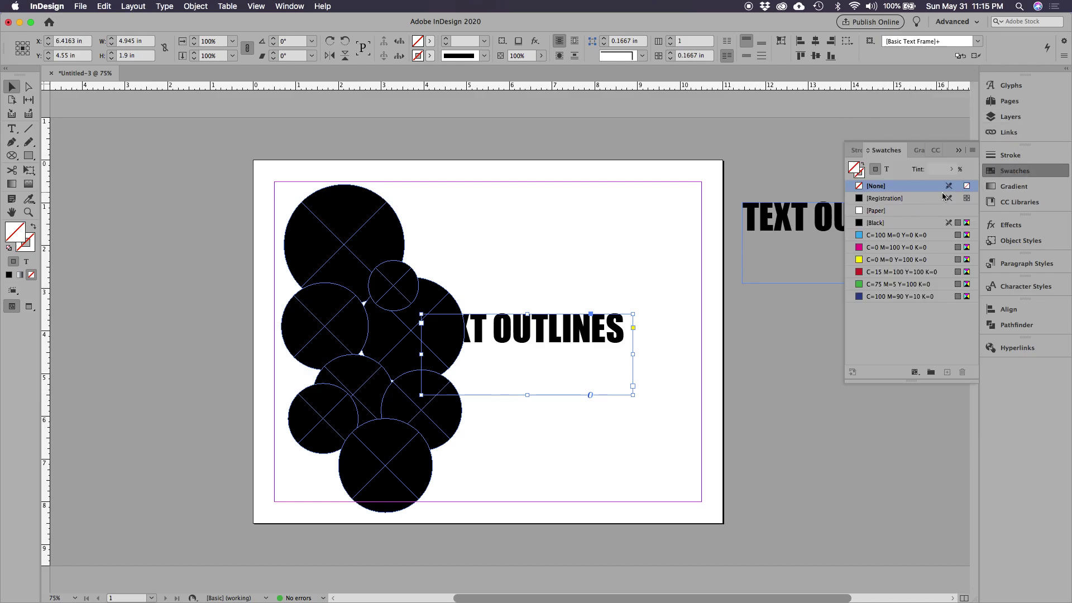
pyautogui.click(887, 169)
pyautogui.click(888, 211)
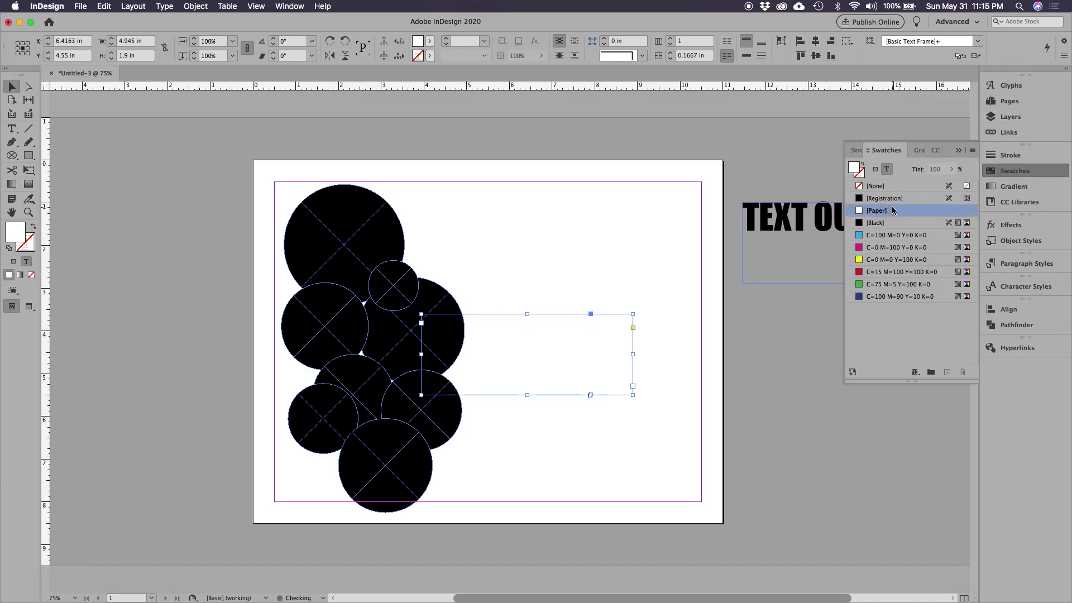
# Bring the white TEXT OUTLINES frame to the front of the circles and deselect it
pyautogui.click(201, 5)
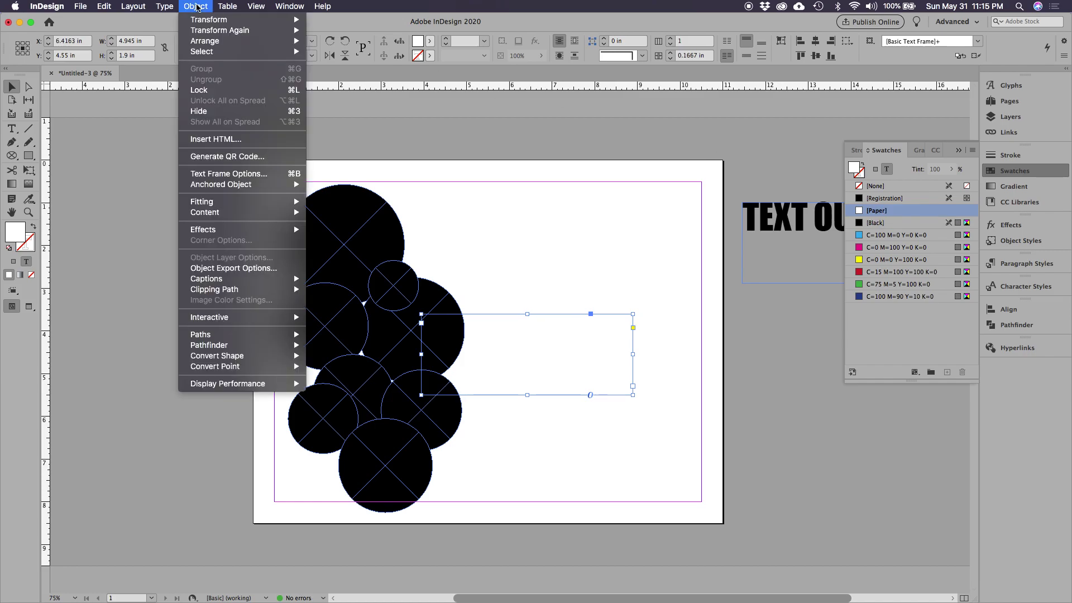
pyautogui.moveTo(240, 42)
pyautogui.click(362, 42)
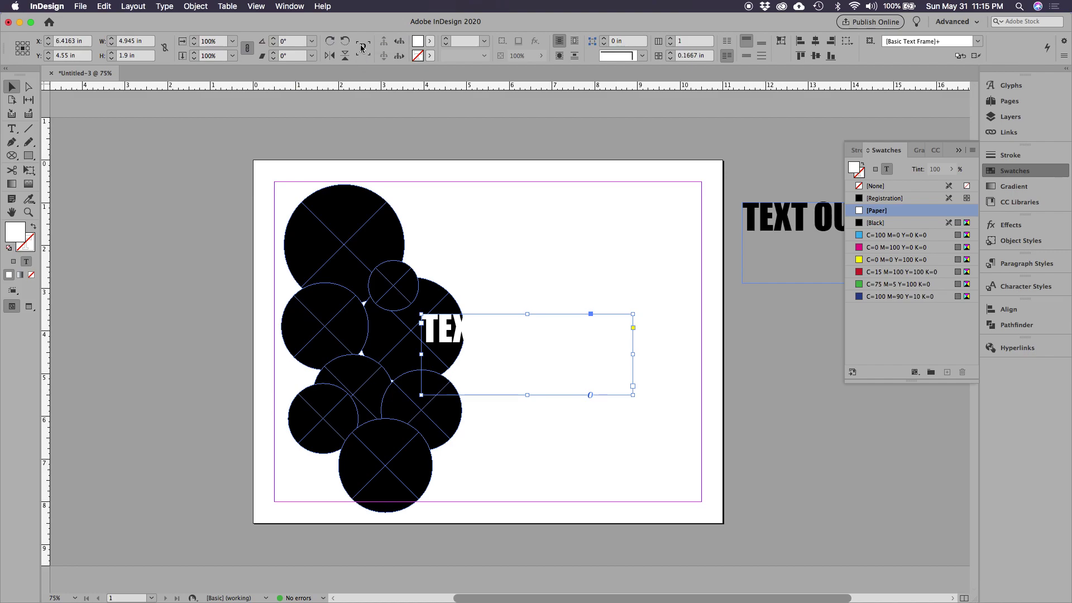
pyautogui.click(521, 128)
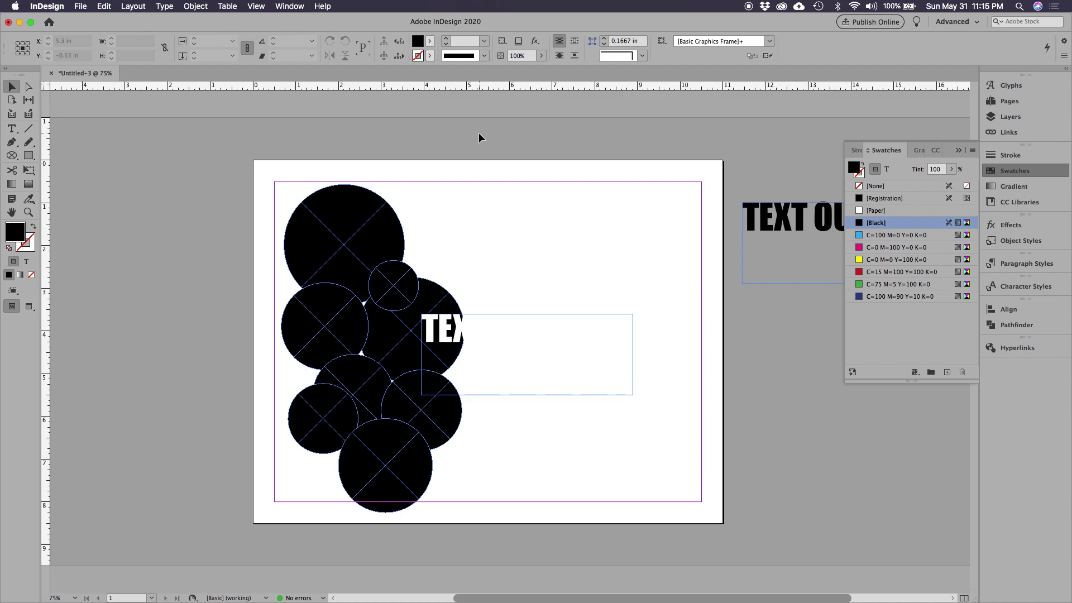
# In Preview mode, export the layout as test2 in Adobe PDF (Print) format
pyautogui.press('w')
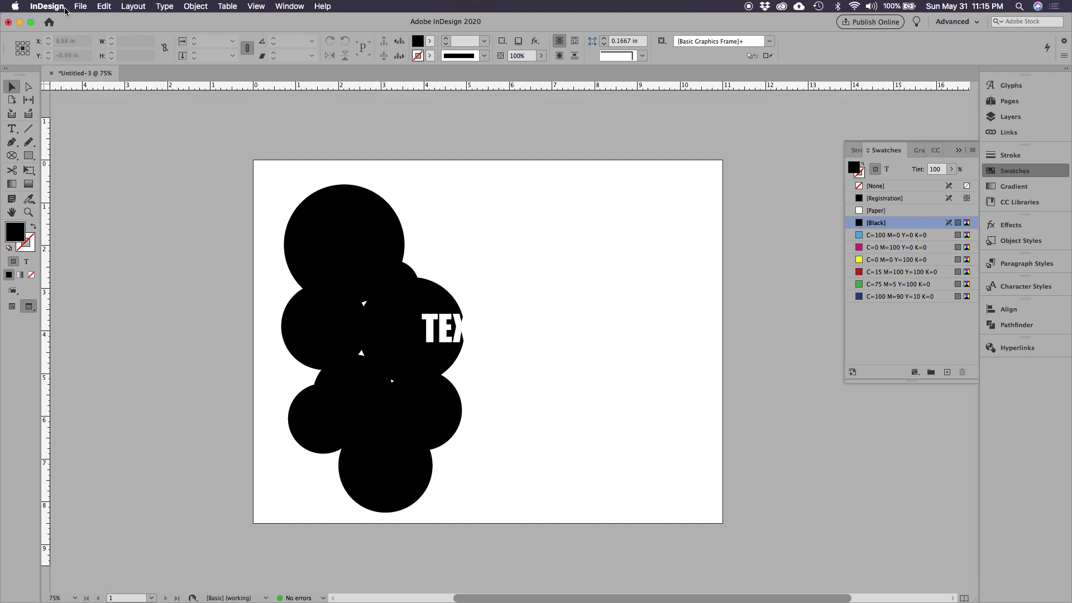
pyautogui.click(82, 6)
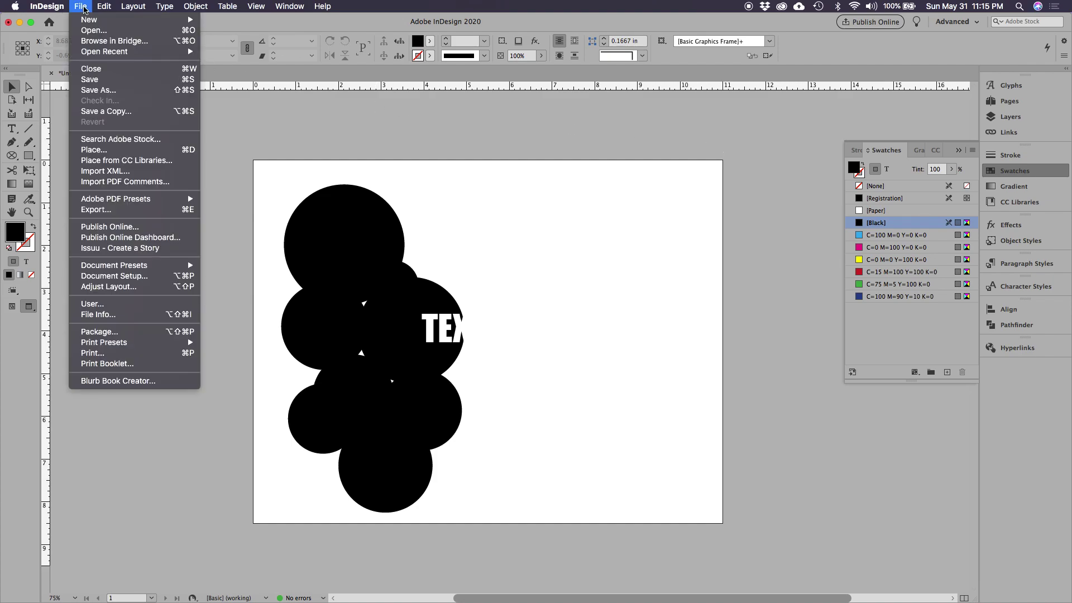
pyautogui.click(98, 210)
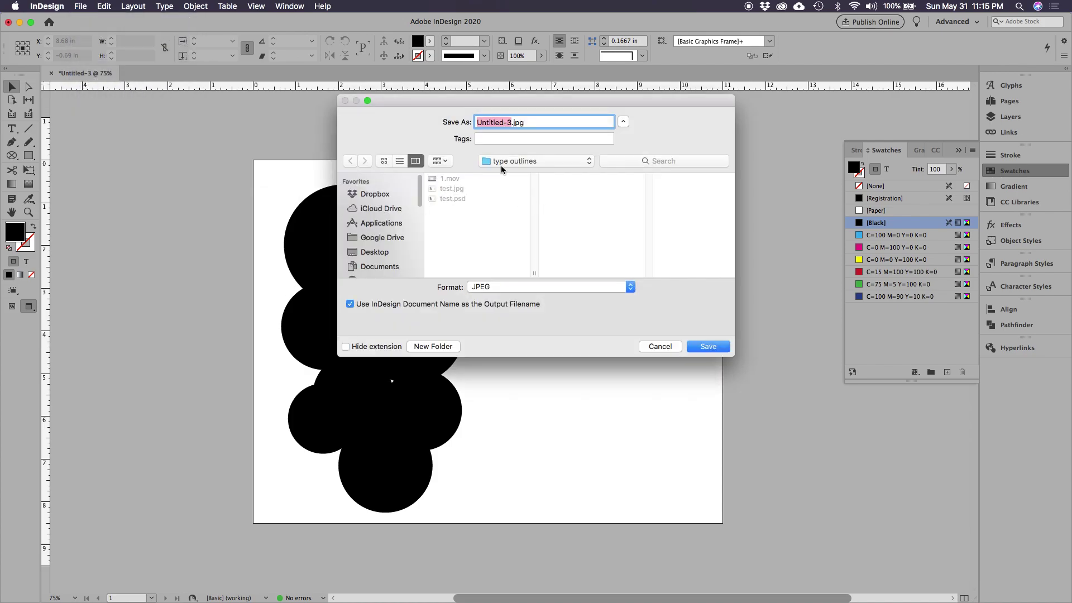
pyautogui.write('test2')
pyautogui.click(544, 287)
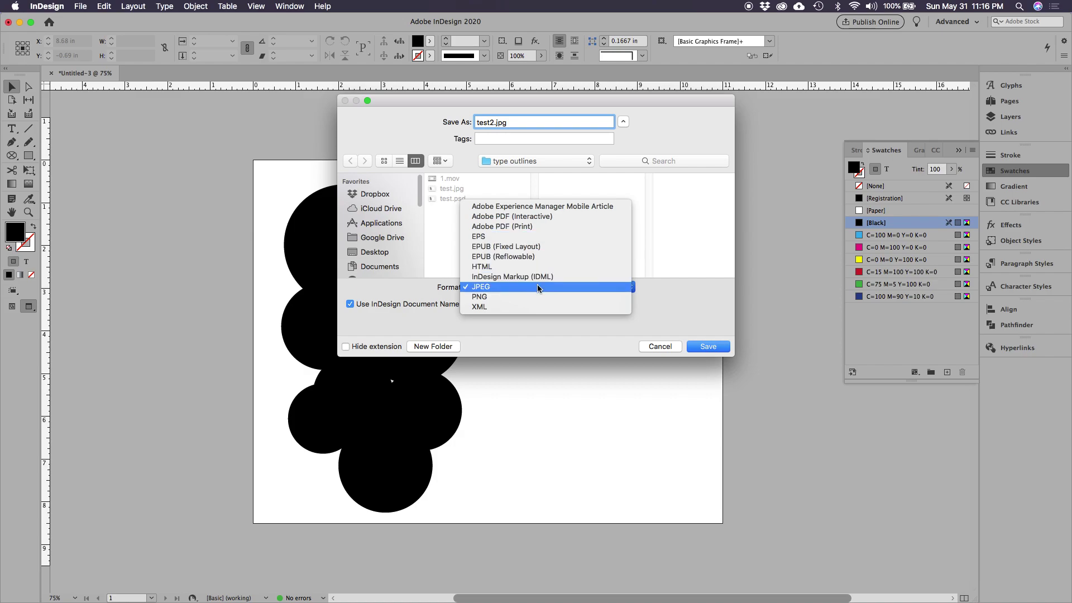
pyautogui.click(539, 229)
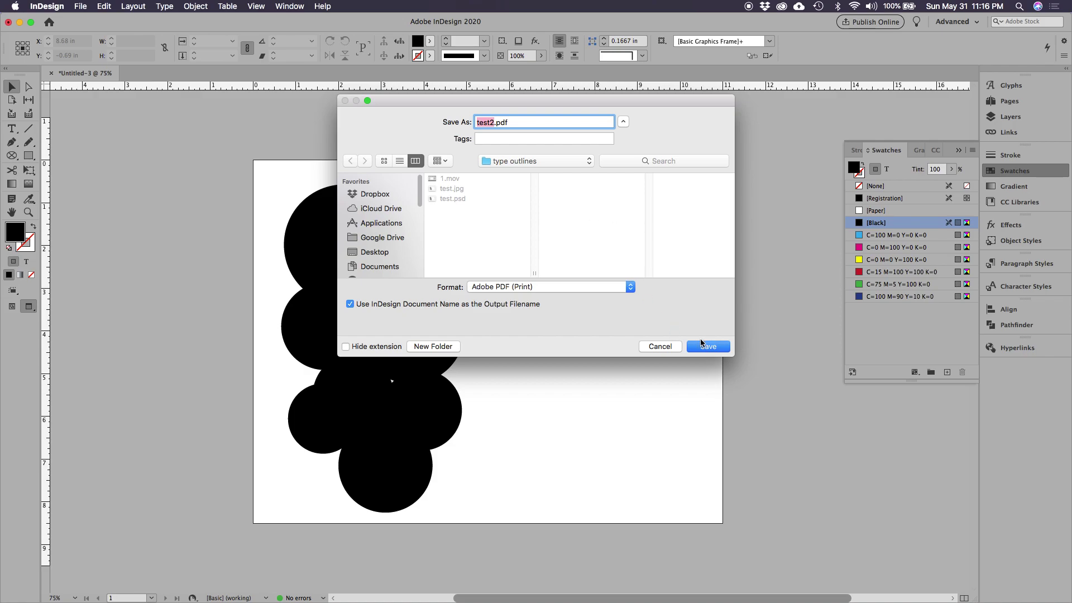
pyautogui.click(702, 345)
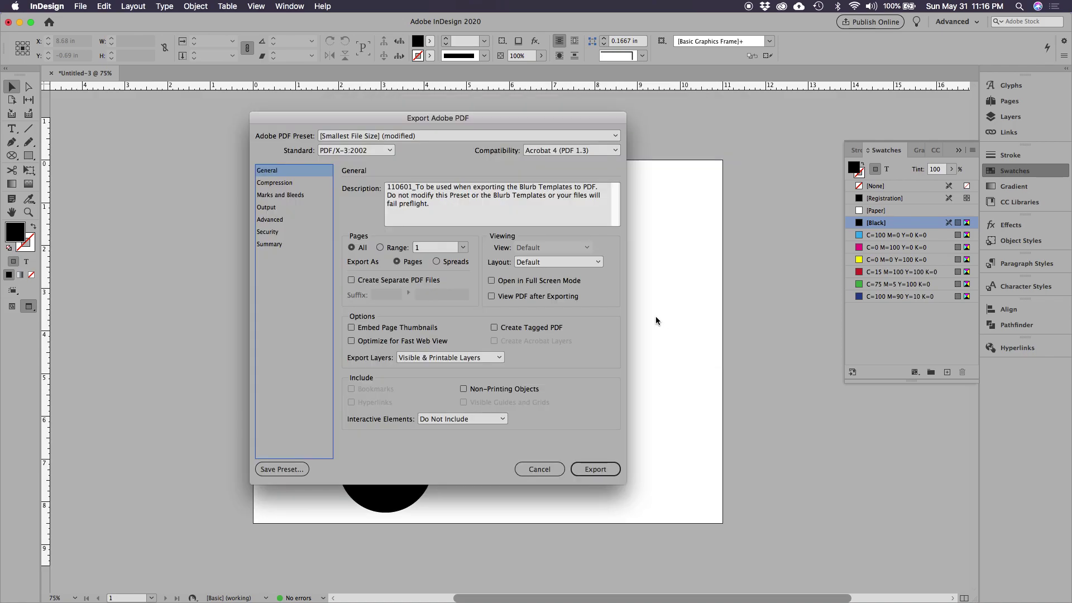
# Choose the [High Quality Print] preset and export the PDF
pyautogui.click(458, 138)
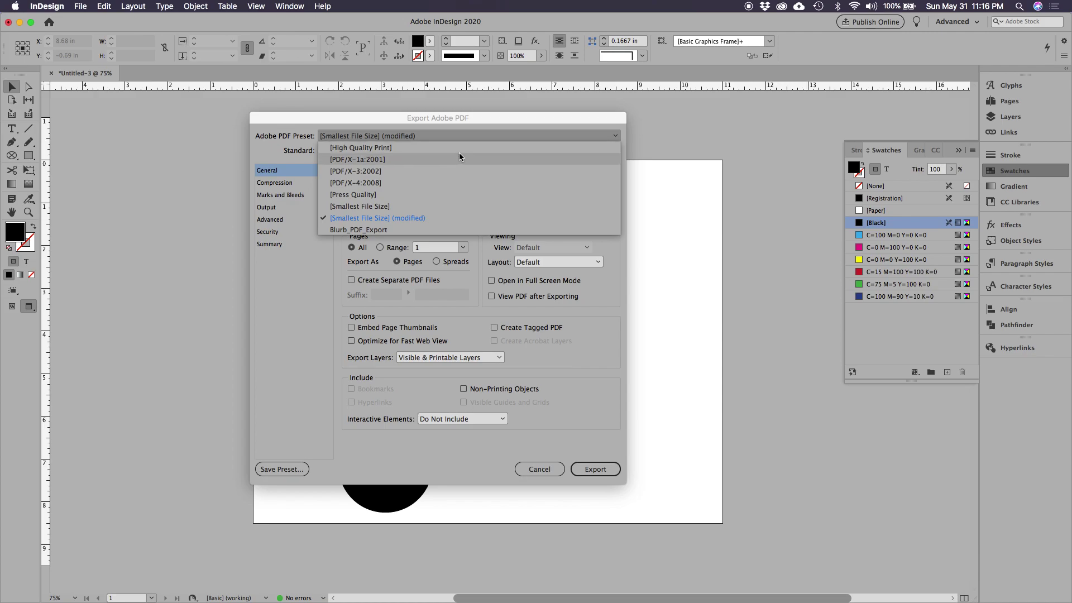
pyautogui.click(460, 148)
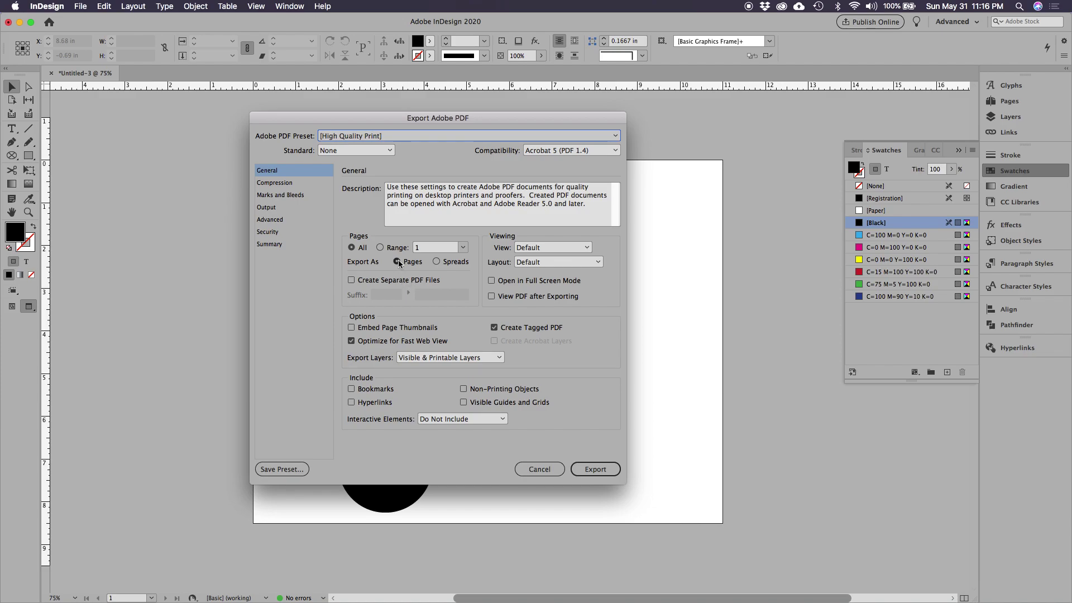
pyautogui.click(603, 470)
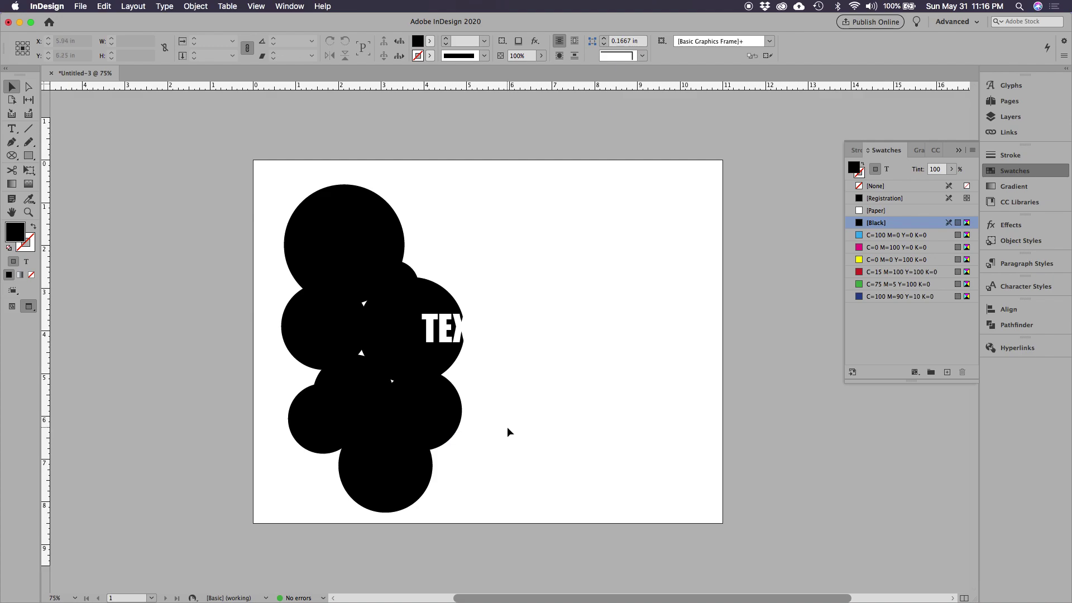
# Switch to Photoshop and open test2.pdf, accepting the default Import PDF settings
pyautogui.click(20, 22)
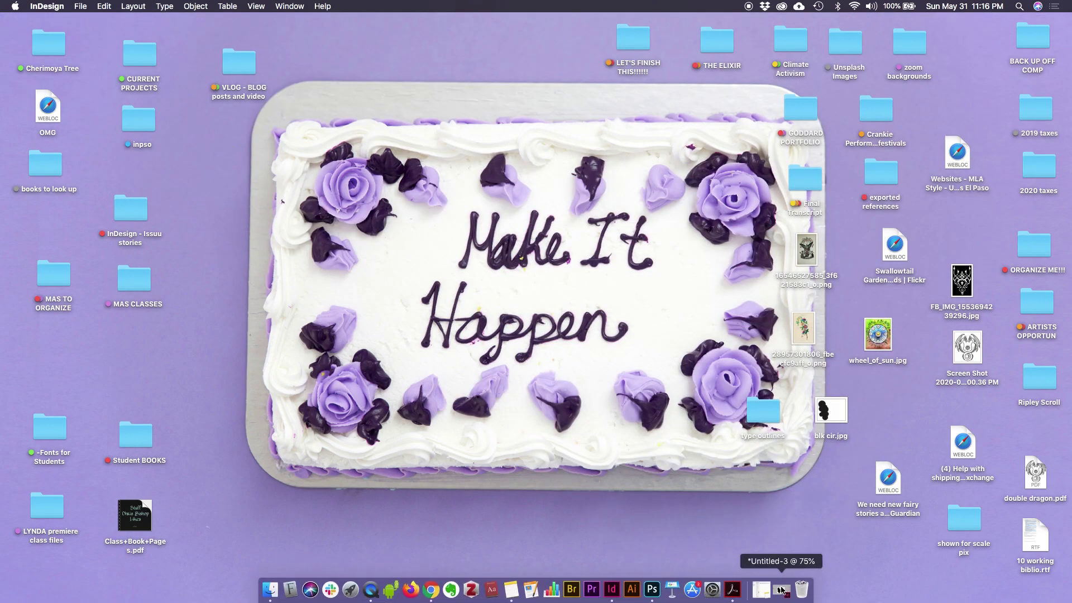
pyautogui.click(652, 589)
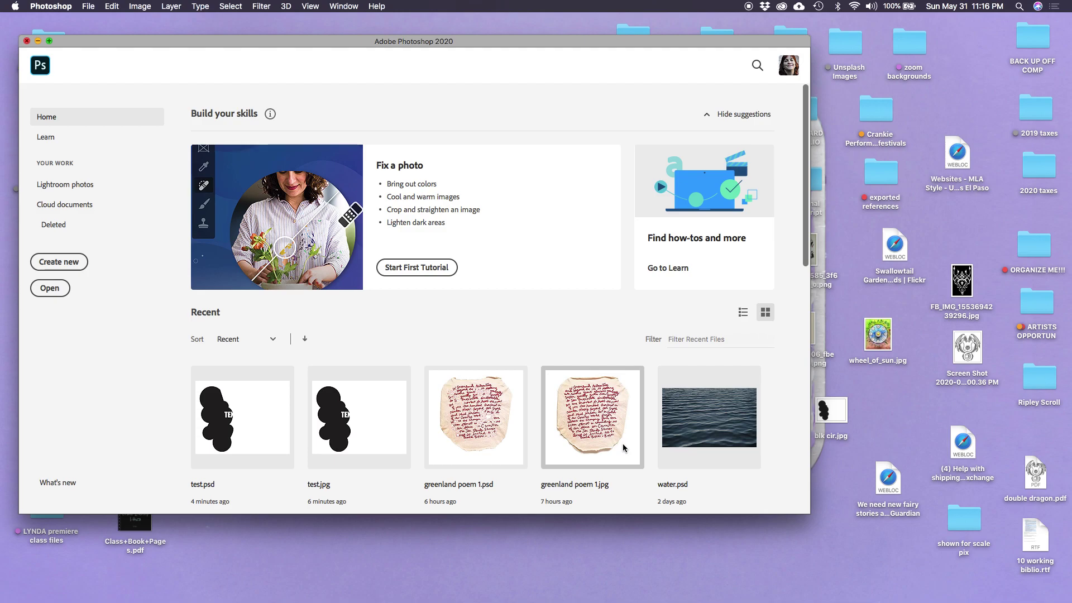
pyautogui.press('super+o')
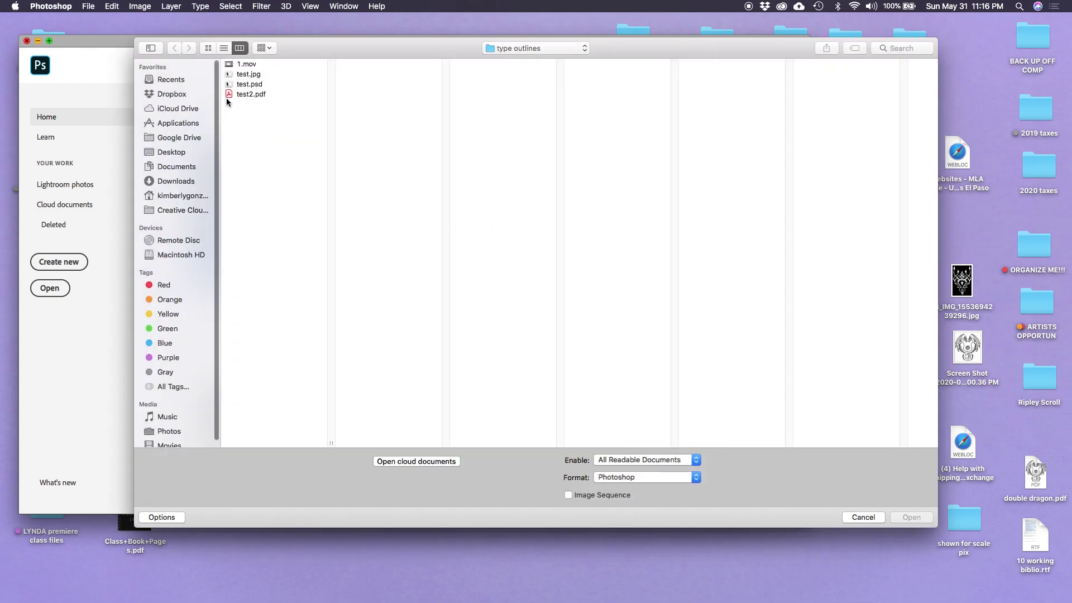
pyautogui.click(254, 94)
pyautogui.click(909, 517)
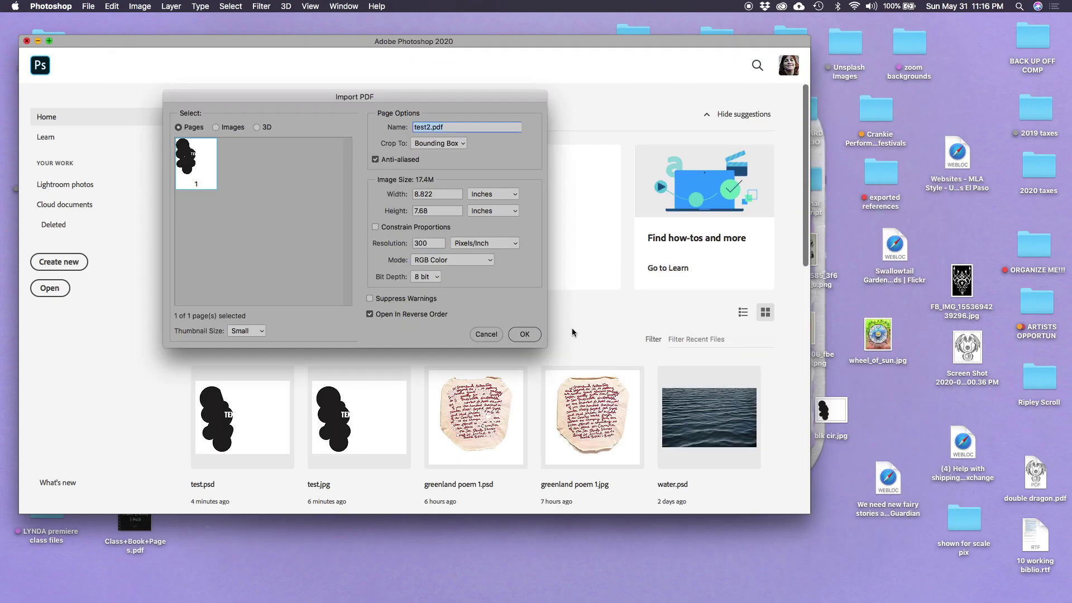
pyautogui.click(524, 334)
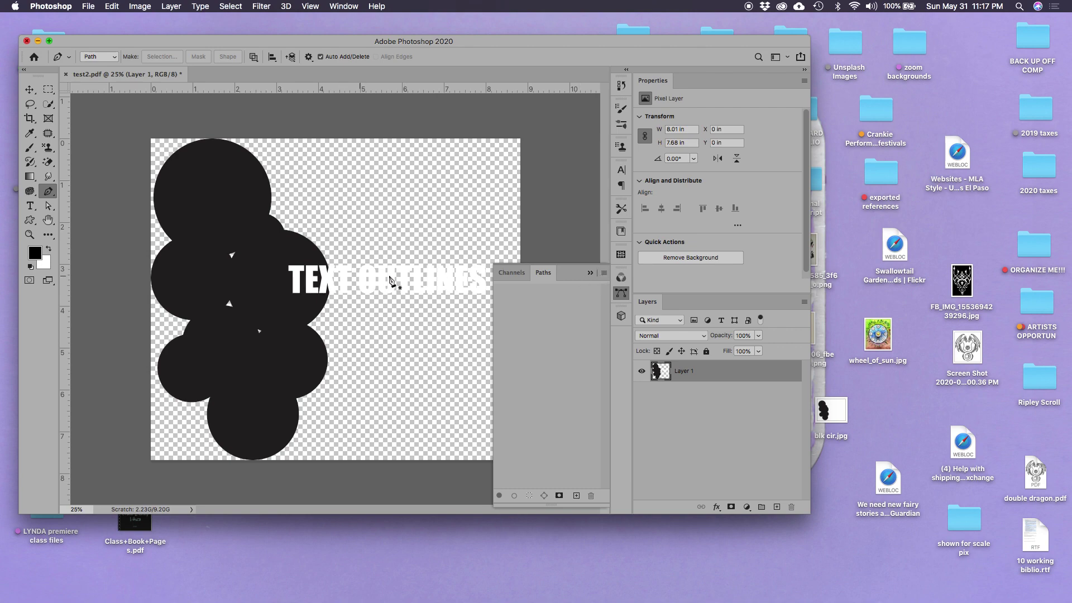
# Close the Channels/Paths panel, zoom in on the TEX letters, and enlarge the window
pyautogui.click(592, 275)
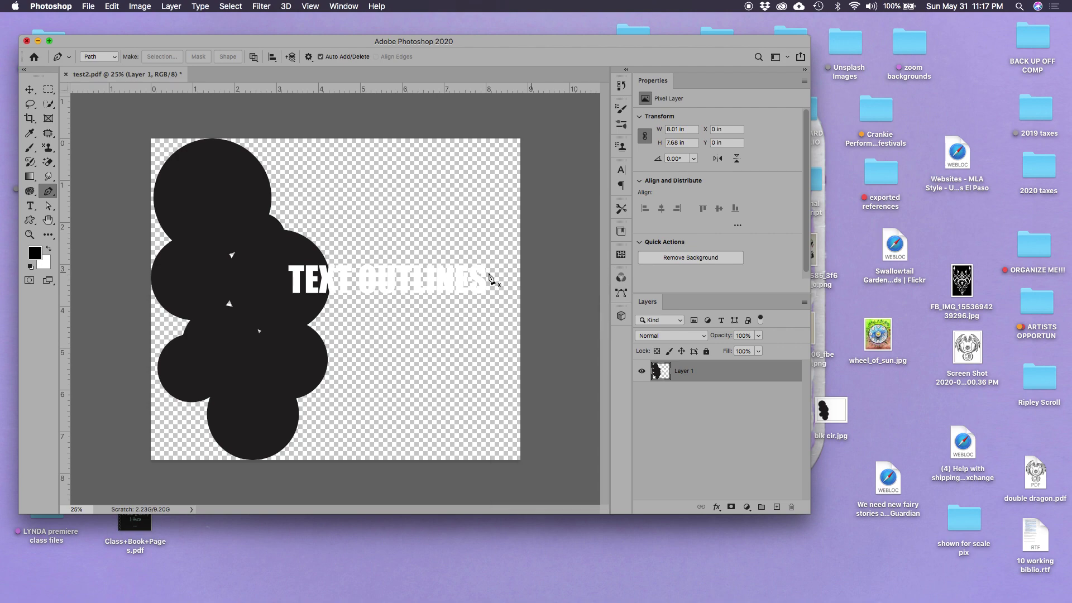
pyautogui.click(30, 236)
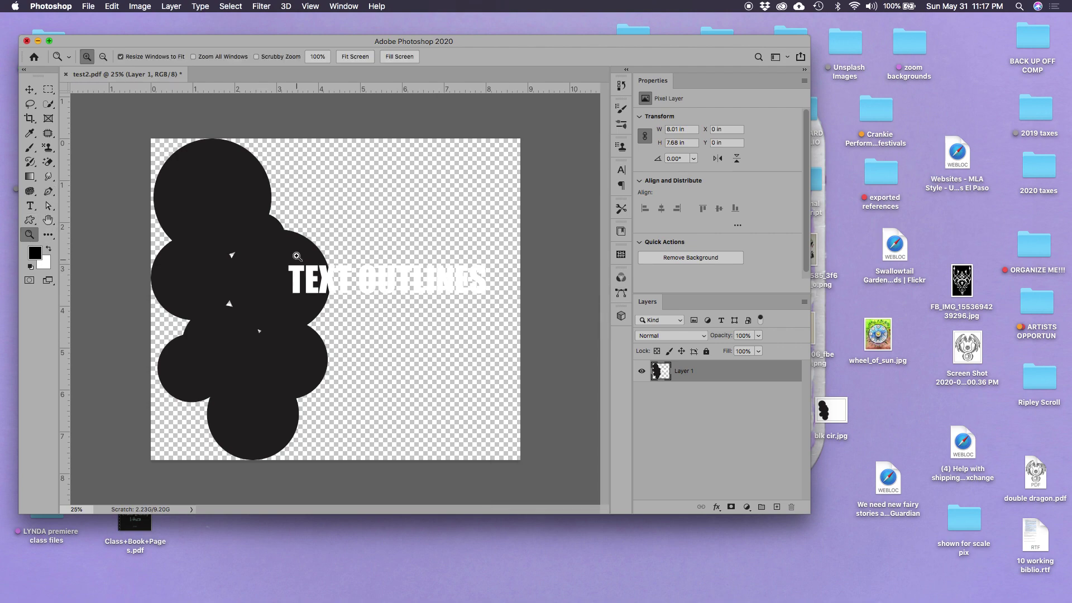
pyautogui.moveTo(299, 256); pyautogui.dragTo(347, 307)
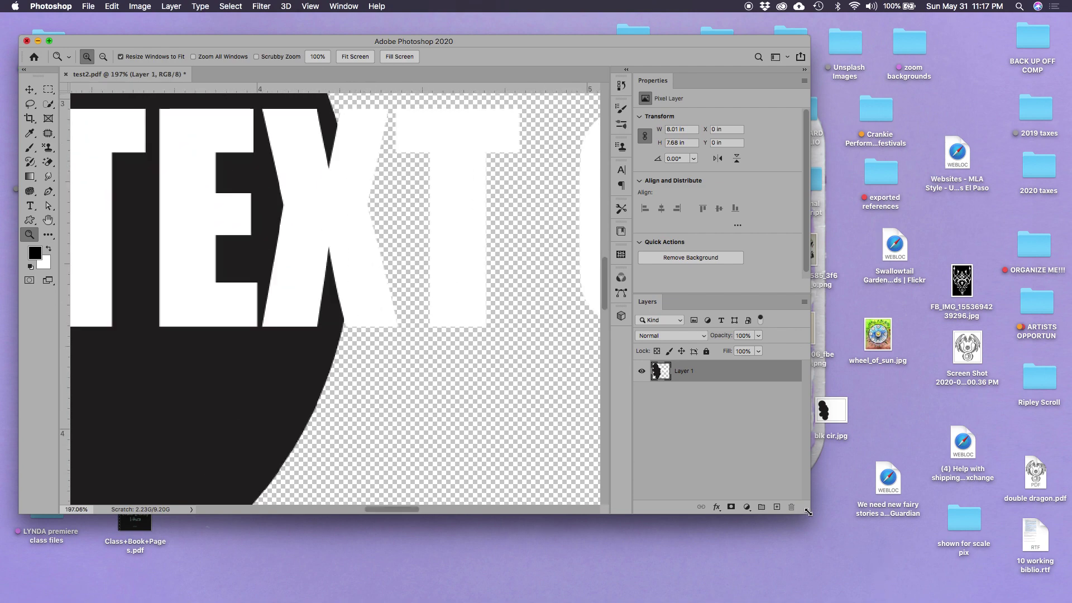
pyautogui.moveTo(808, 512); pyautogui.dragTo(1055, 590)
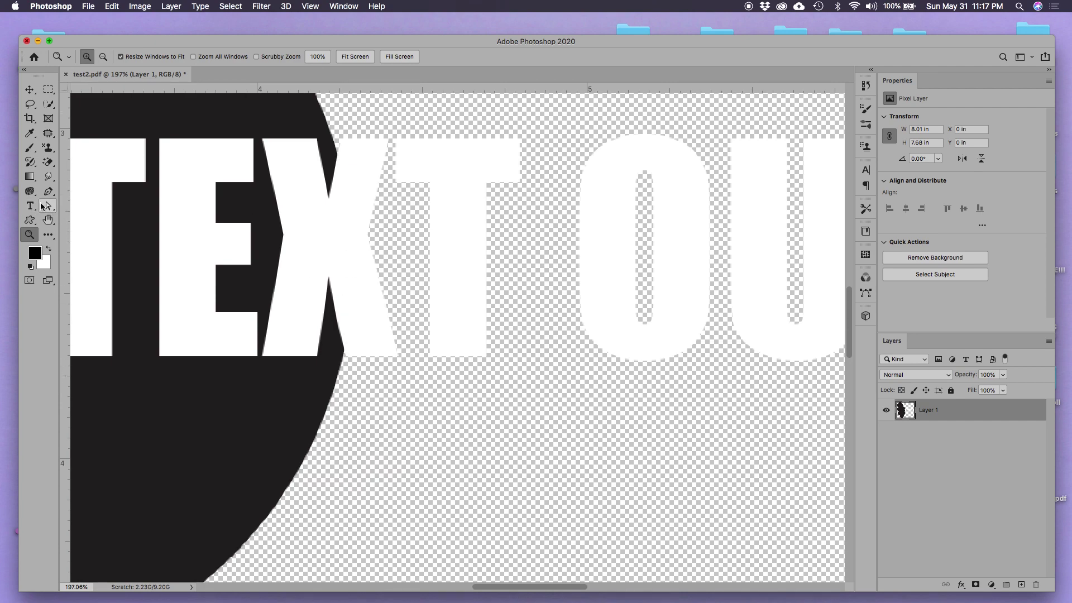
# Start a Pen path above the letters, curving down along the circle's edge
pyautogui.click(48, 192)
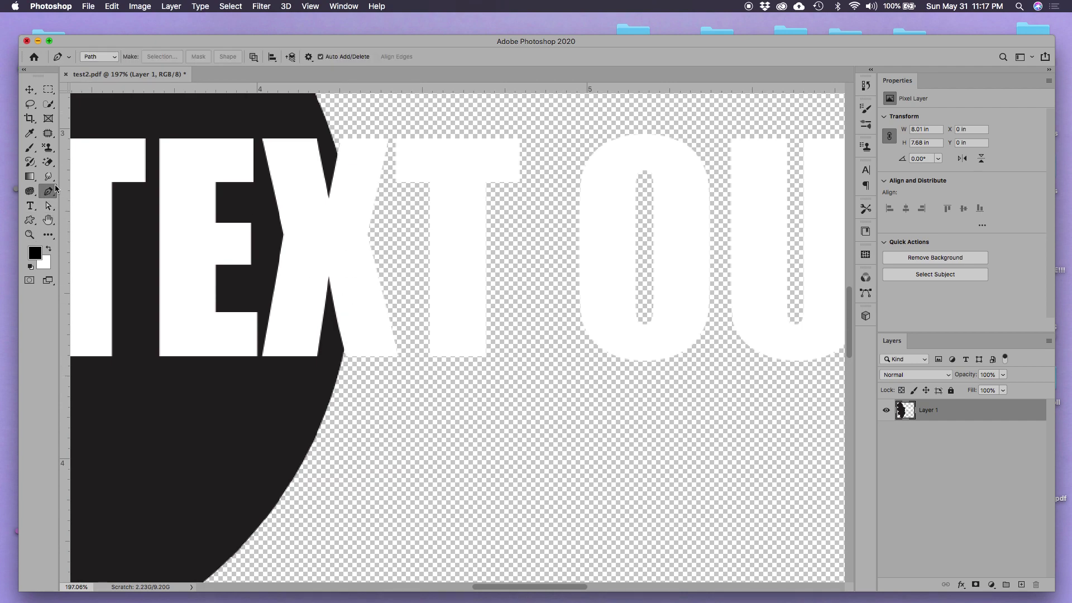
pyautogui.click(329, 132)
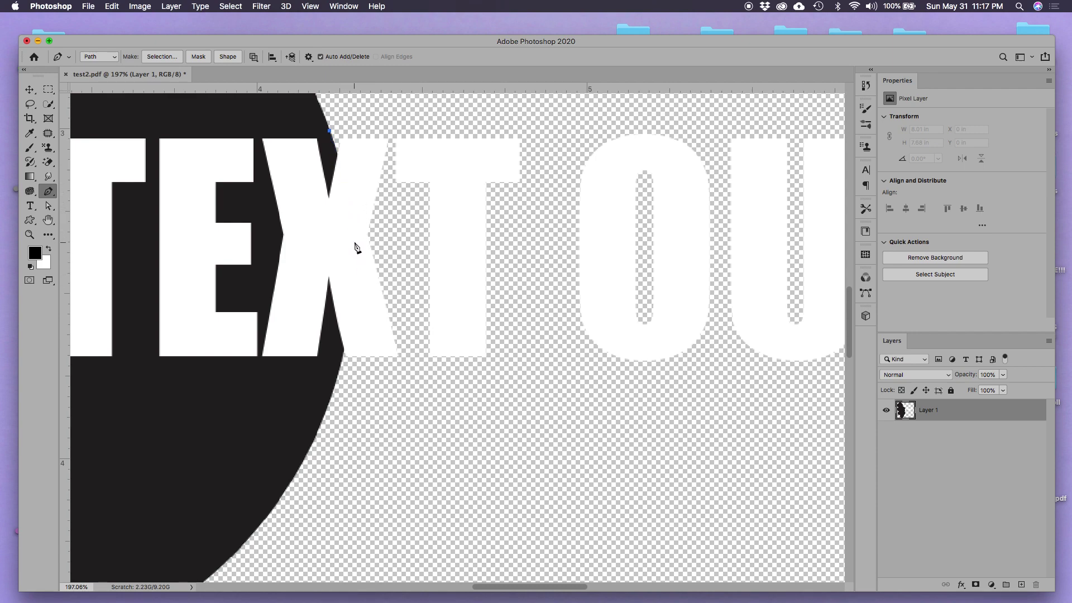
pyautogui.moveTo(354, 243); pyautogui.dragTo(355, 303)
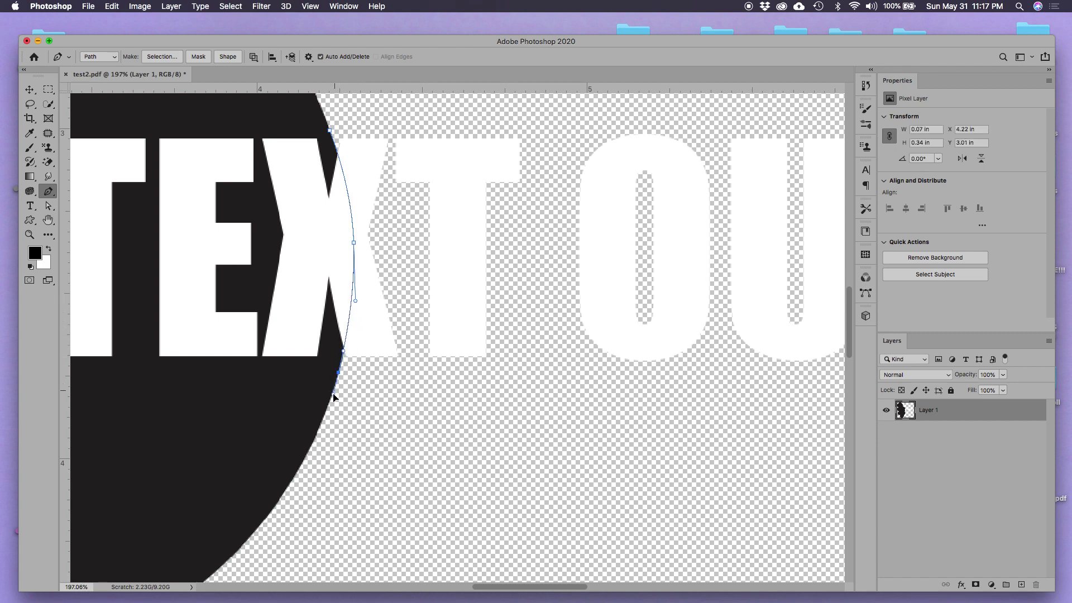
pyautogui.moveTo(339, 372); pyautogui.dragTo(332, 397)
pyautogui.click(556, 451)
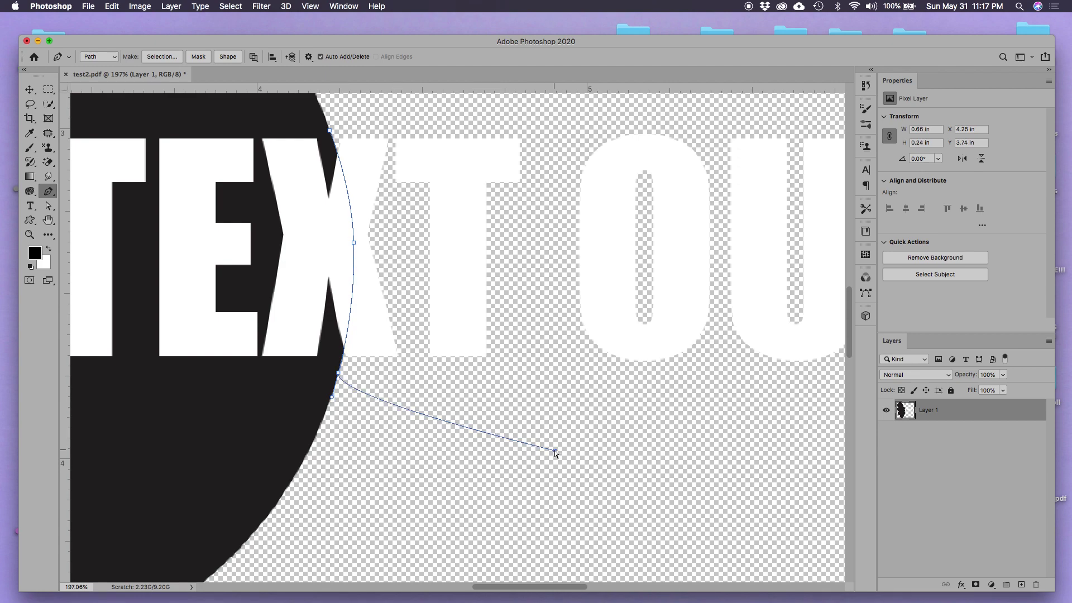
# Continue the path around the lettering's right end and close it at the start point
pyautogui.press('super+minus')
pyautogui.press('super+minus')
pyautogui.press('super+minus')
pyautogui.press('super+minus')
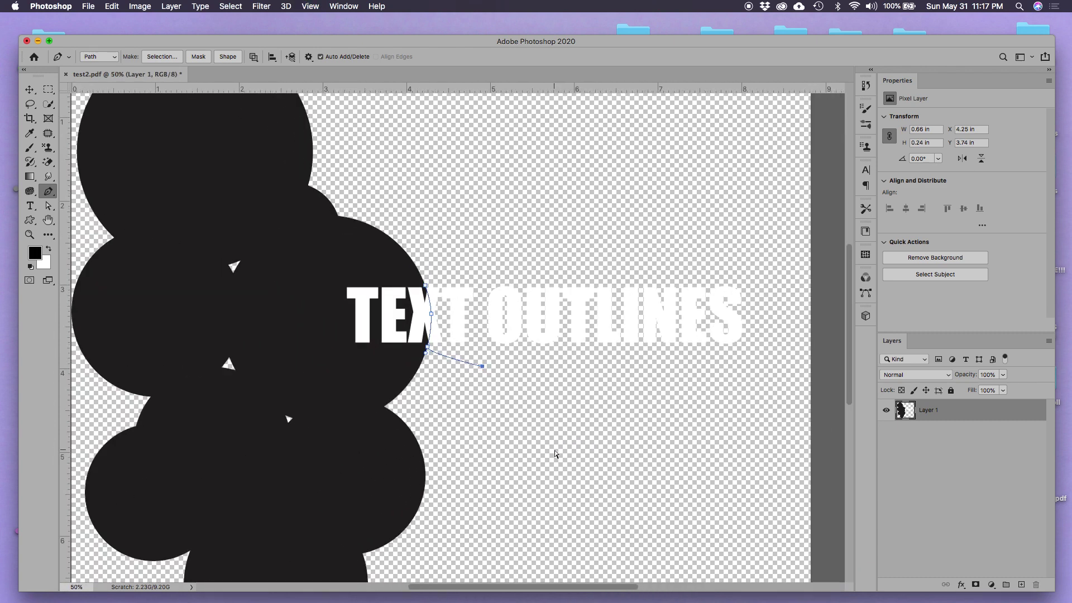
pyautogui.click(678, 394)
pyautogui.click(770, 350)
pyautogui.click(751, 277)
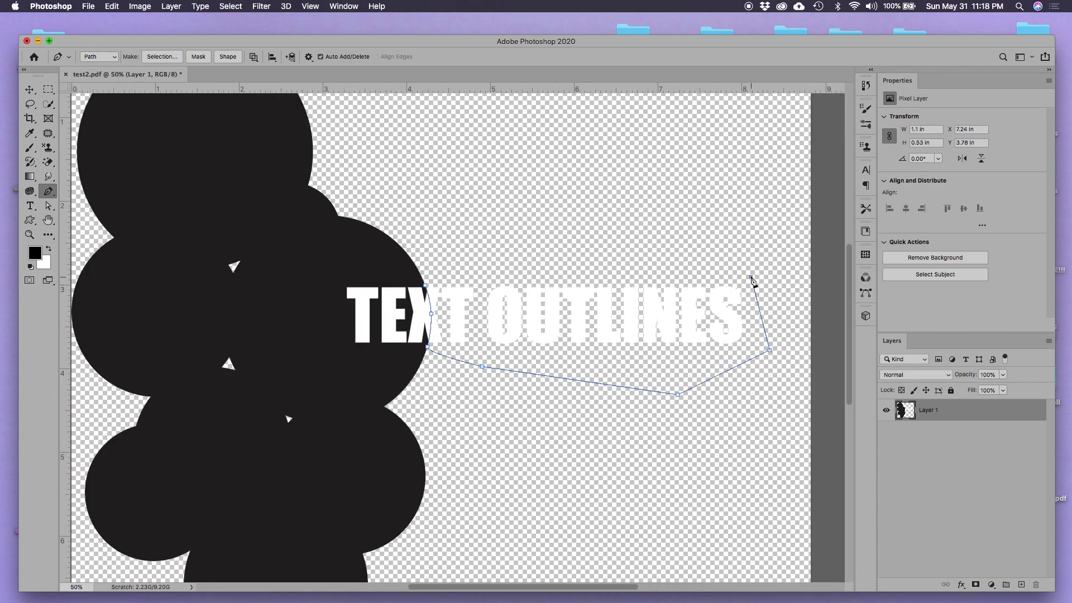
pyautogui.click(536, 268)
pyautogui.click(438, 270)
pyautogui.click(426, 286)
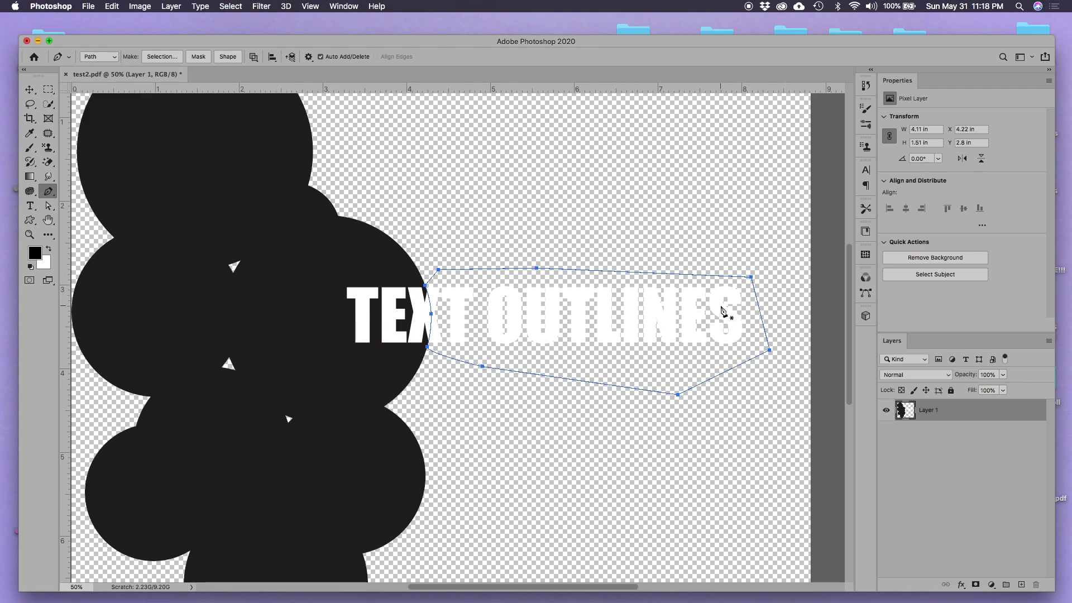
# Load the work path from the Paths panel as a selection
pyautogui.click(347, 7)
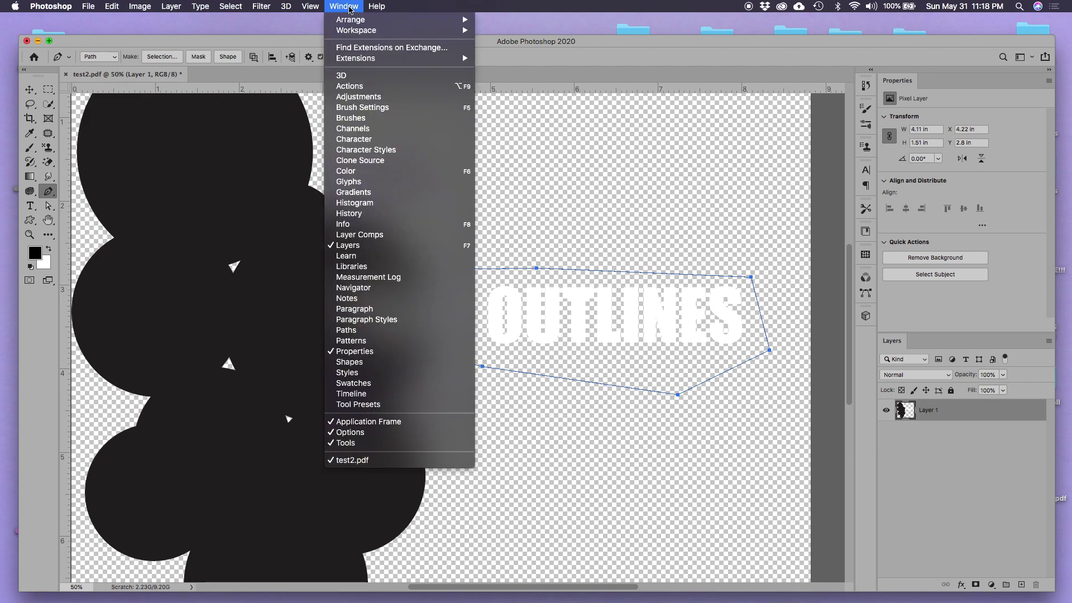
pyautogui.click(389, 331)
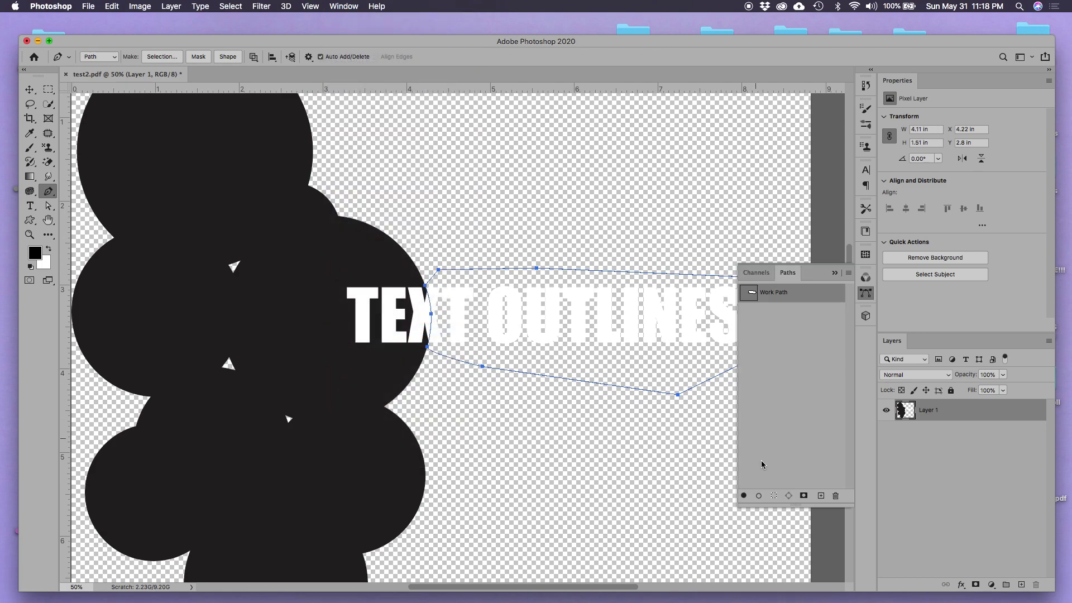
pyautogui.click(774, 494)
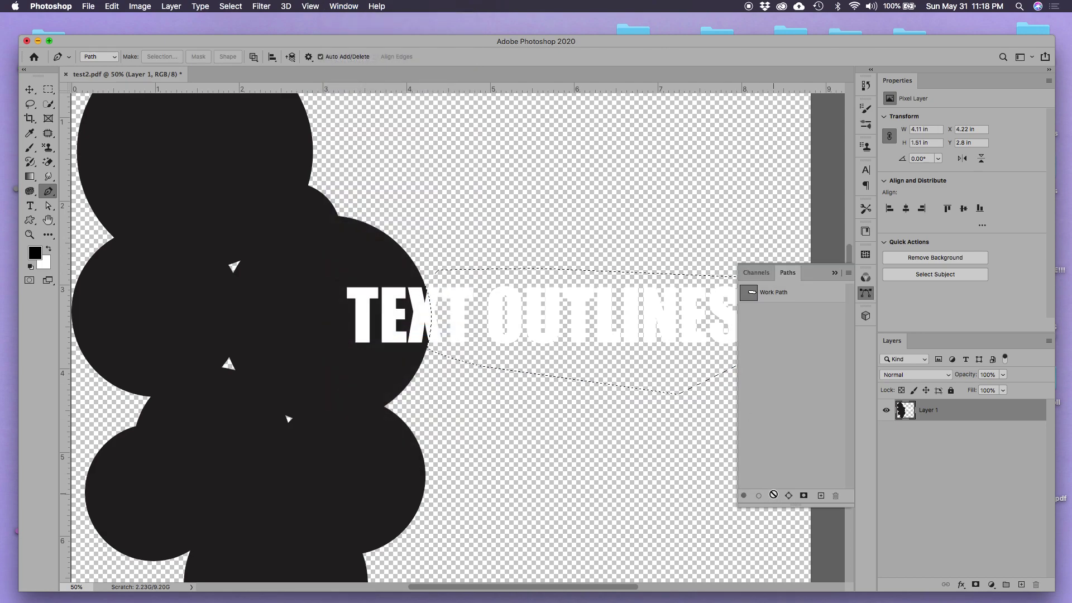
pyautogui.click(835, 273)
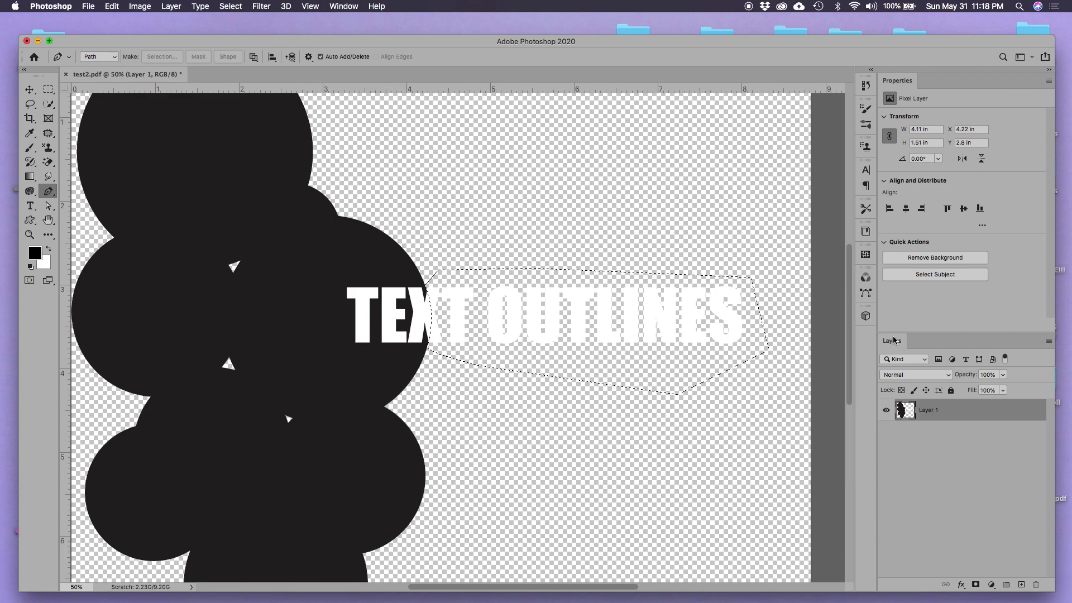
# Add a layer mask from the selection and invert it in Select and Mask
pyautogui.click(976, 585)
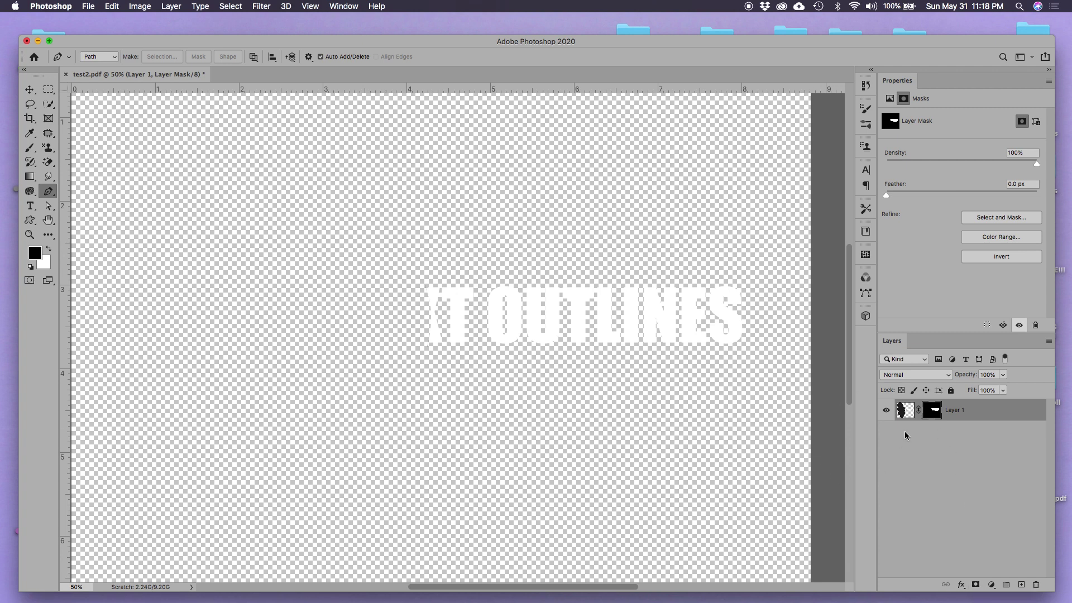
pyautogui.click(30, 89)
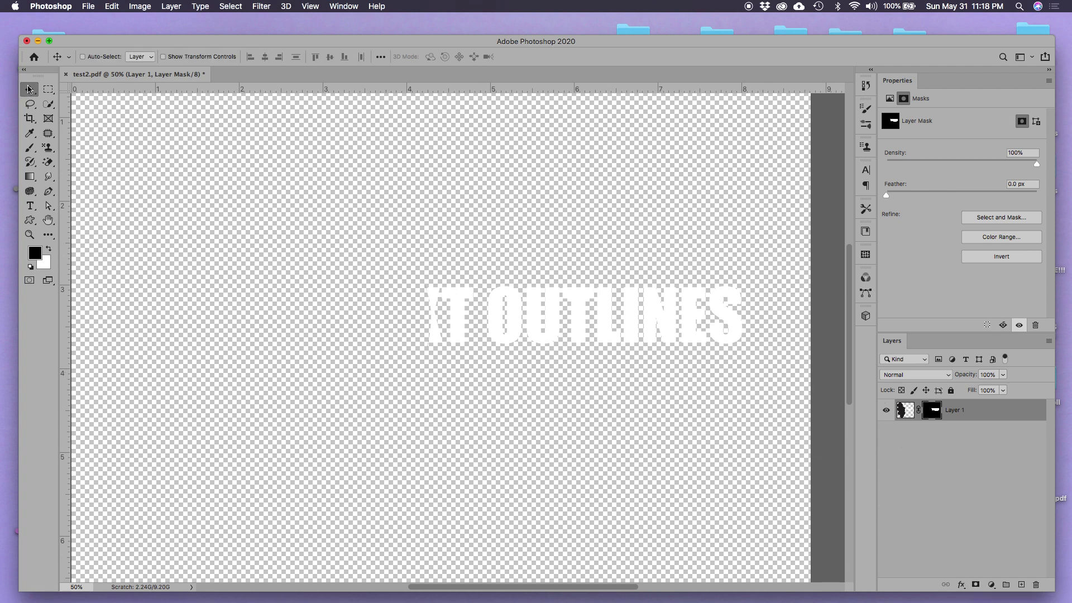
pyautogui.doubleClick(933, 412)
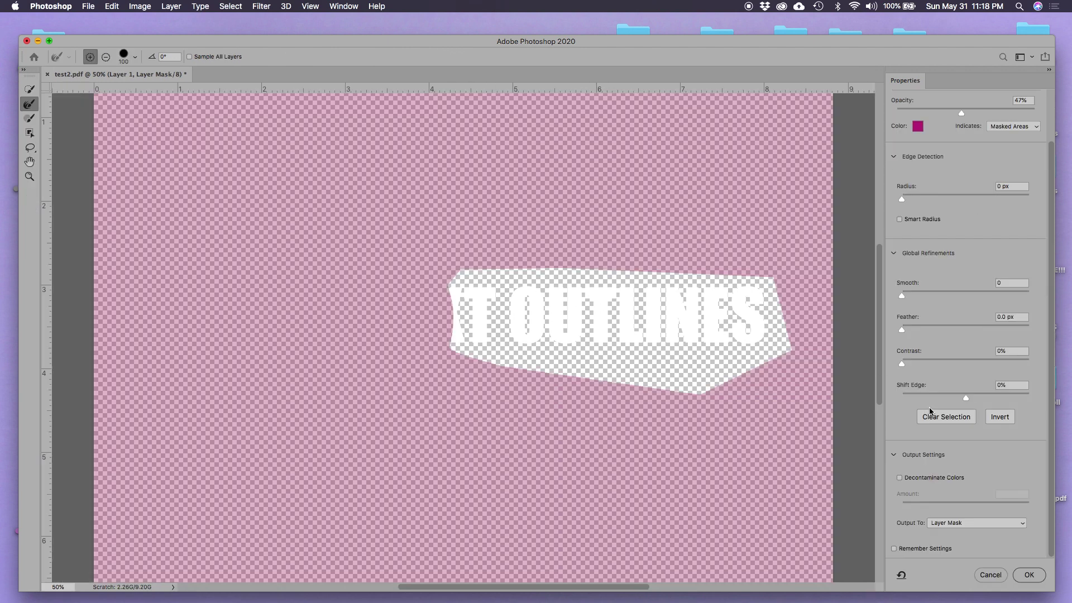
pyautogui.click(998, 414)
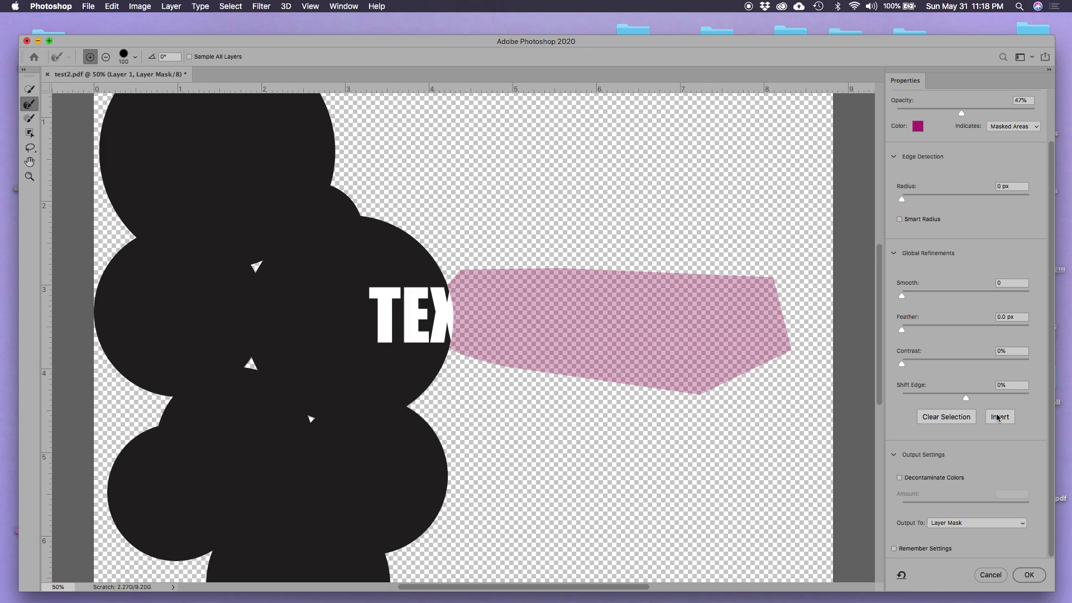
pyautogui.click(1029, 574)
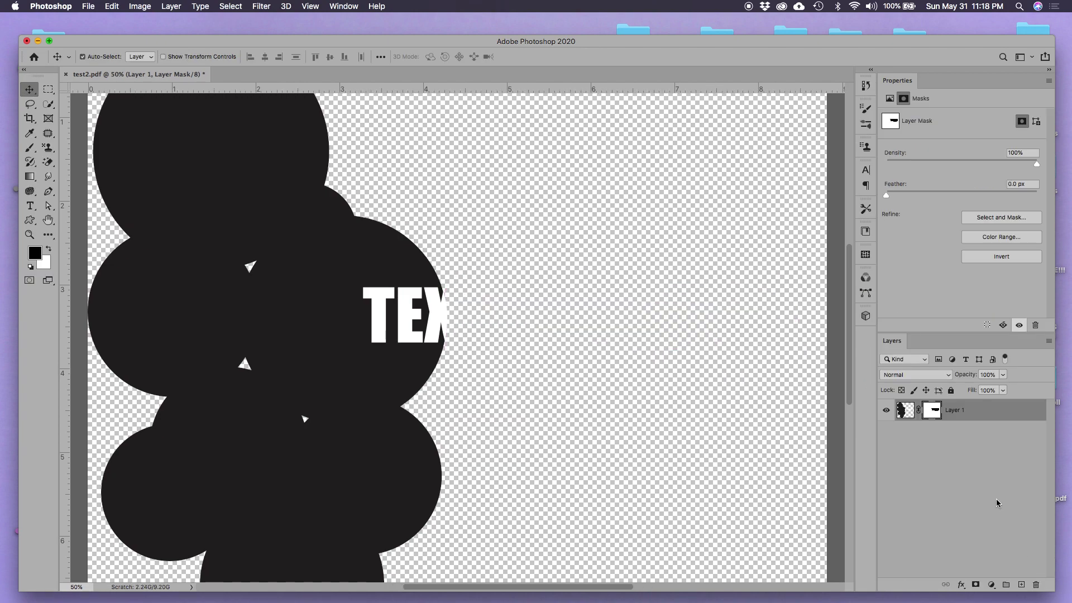
pyautogui.press('super+minus')
pyautogui.press('super+minus')
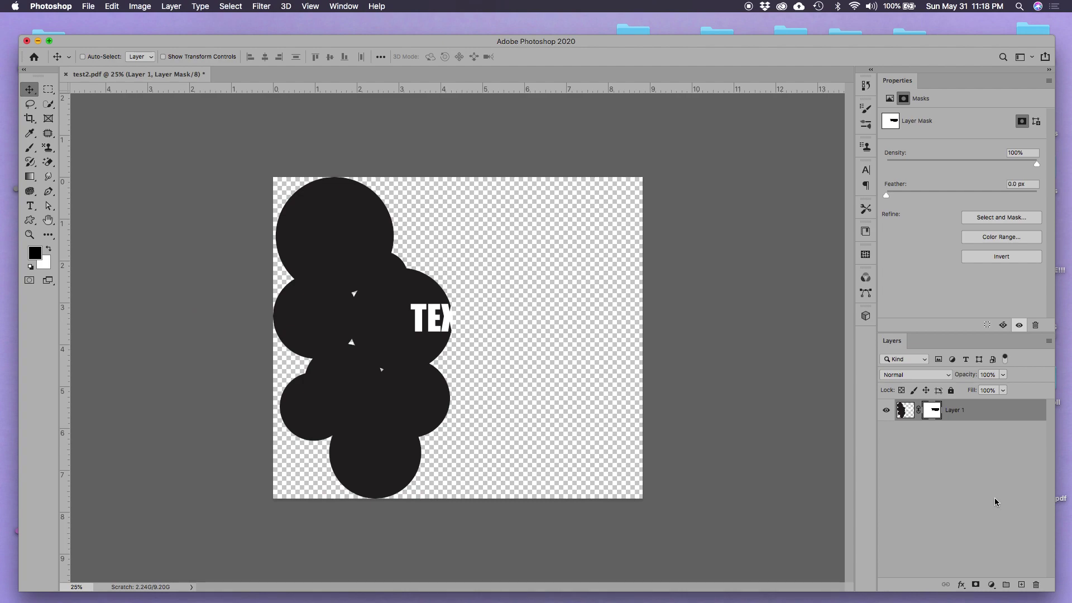
# Save the masked image as test2.psd
pyautogui.click(88, 7)
pyautogui.click(106, 133)
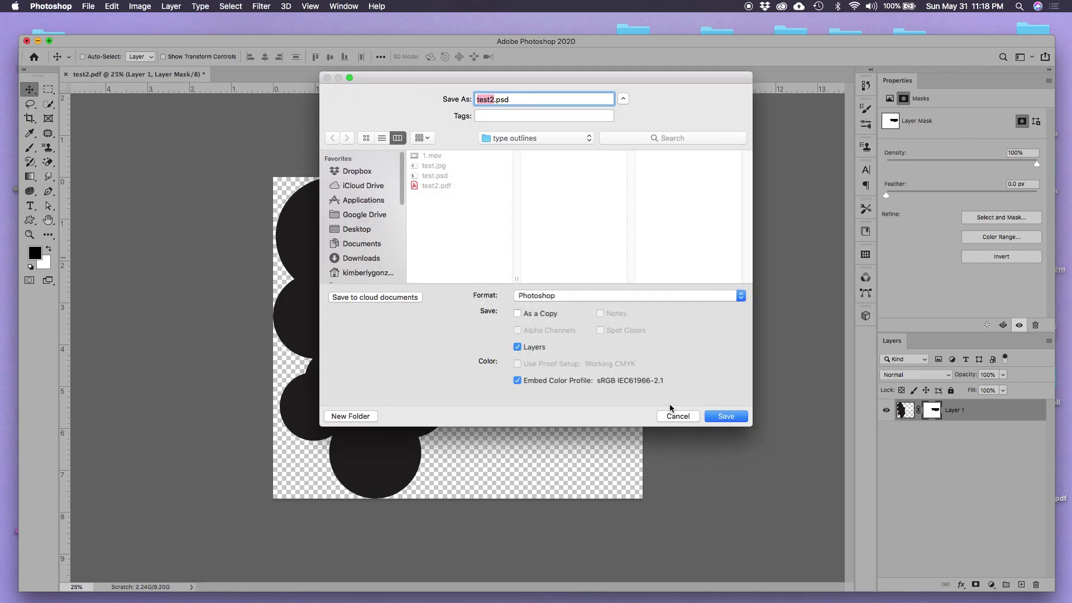
pyautogui.click(744, 417)
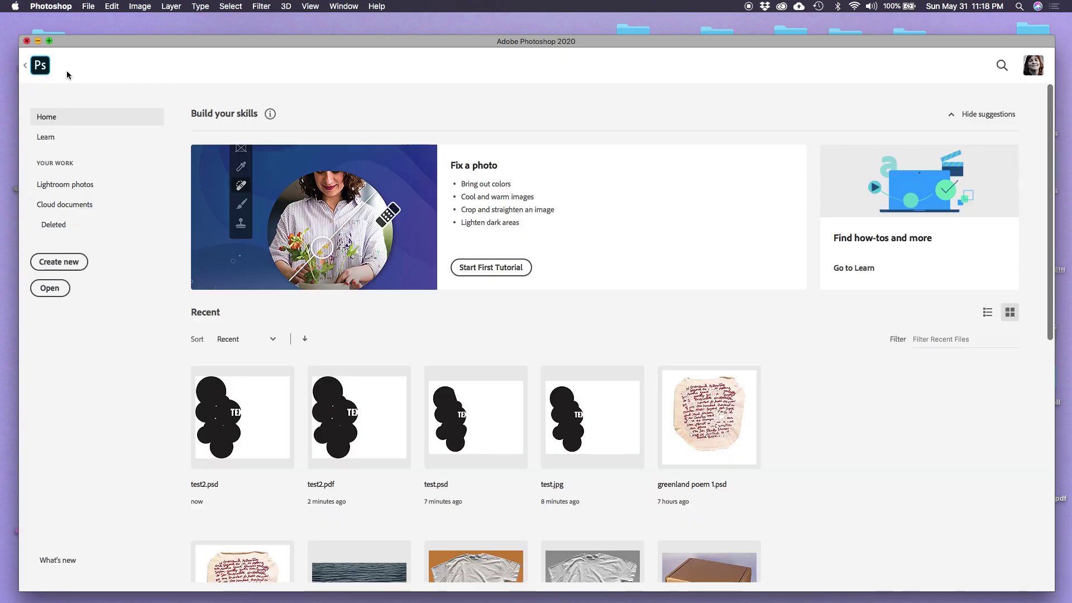
# Close the document and Photoshop, returning to the InDesign window
pyautogui.click(66, 74)
pyautogui.click(27, 40)
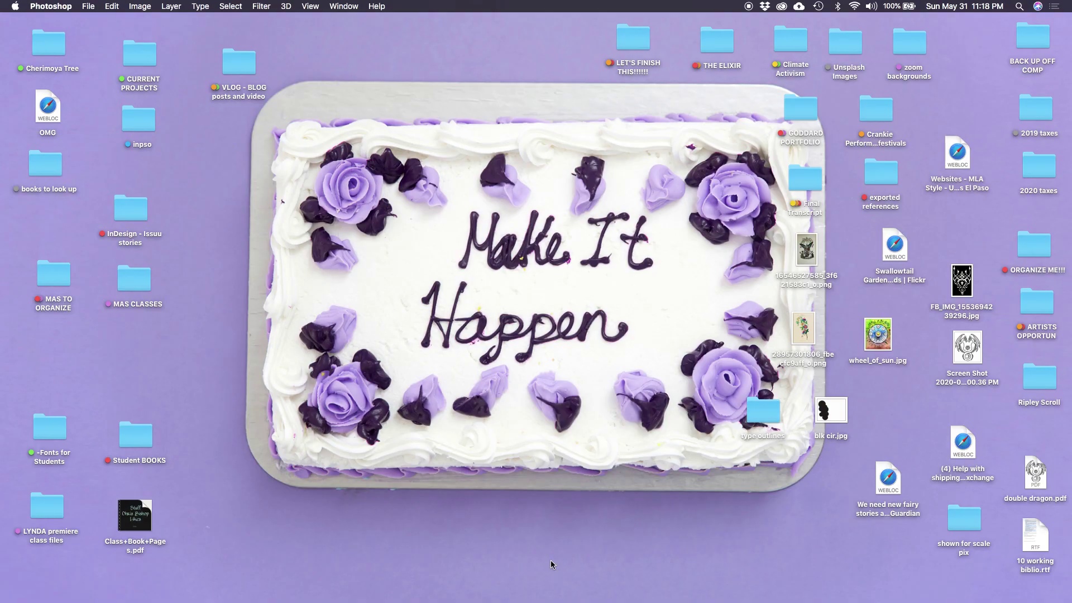
pyautogui.click(779, 591)
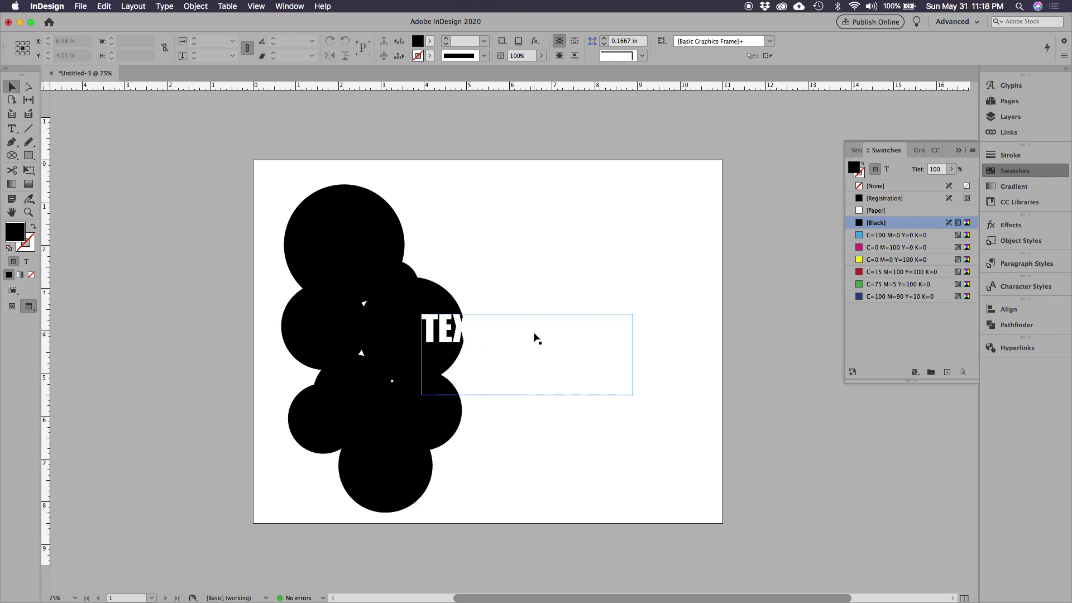
# Give the TEXT OUTLINES text a [Black] fill, leaving the frame unfilled, and create outlines
pyautogui.click(535, 337)
pyautogui.click(889, 223)
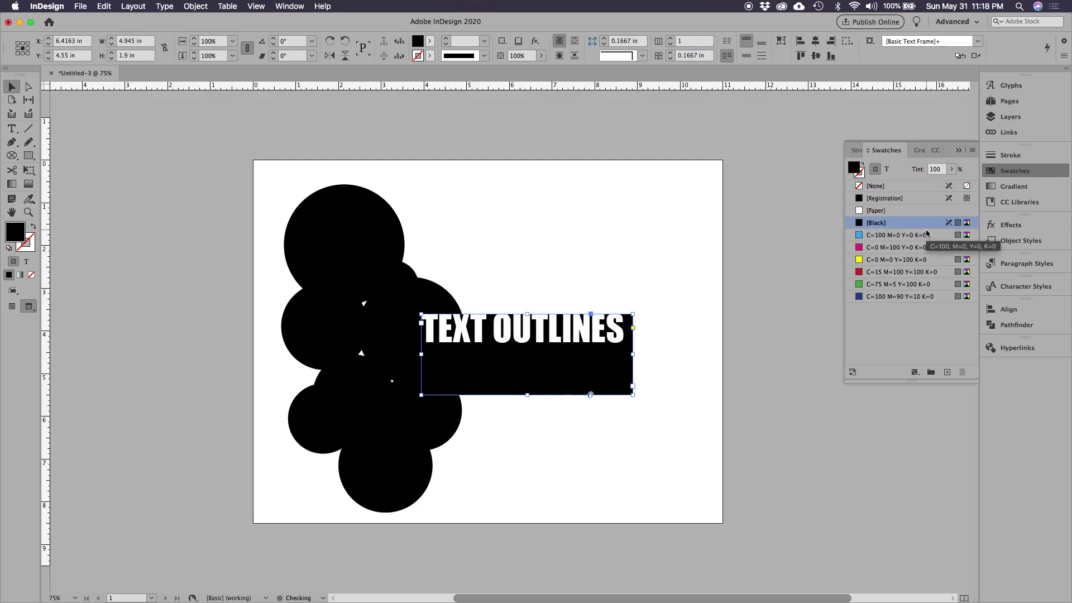
pyautogui.press('super+z')
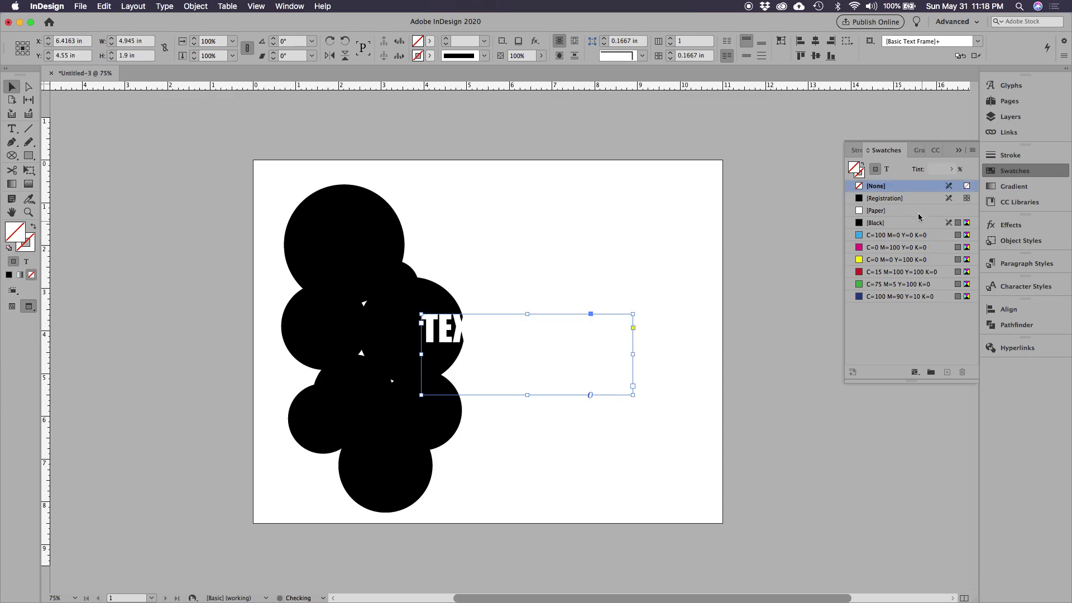
pyautogui.click(887, 168)
pyautogui.click(893, 223)
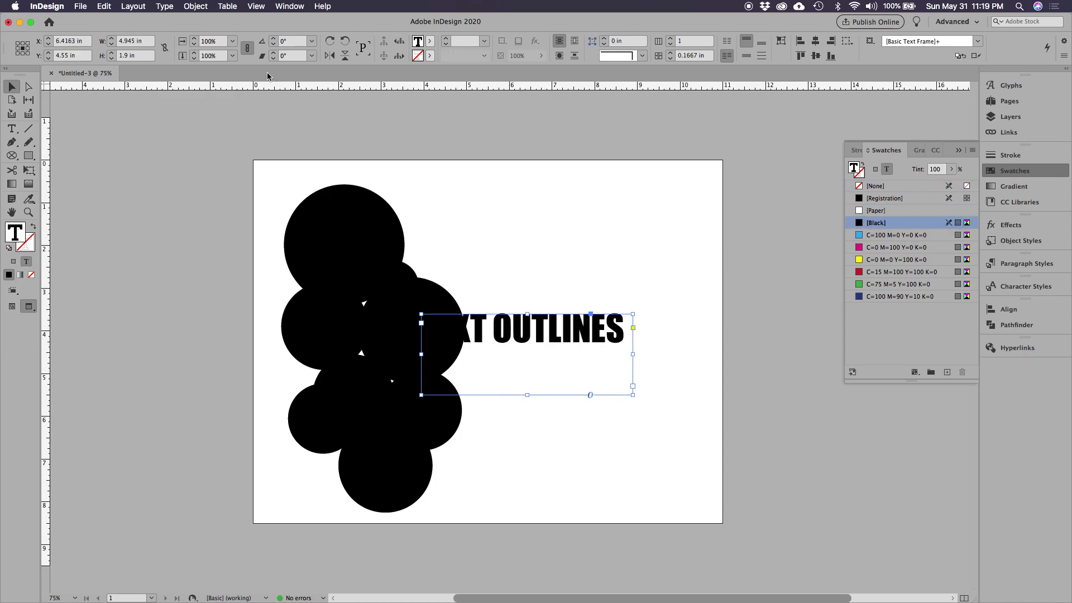
pyautogui.click(166, 7)
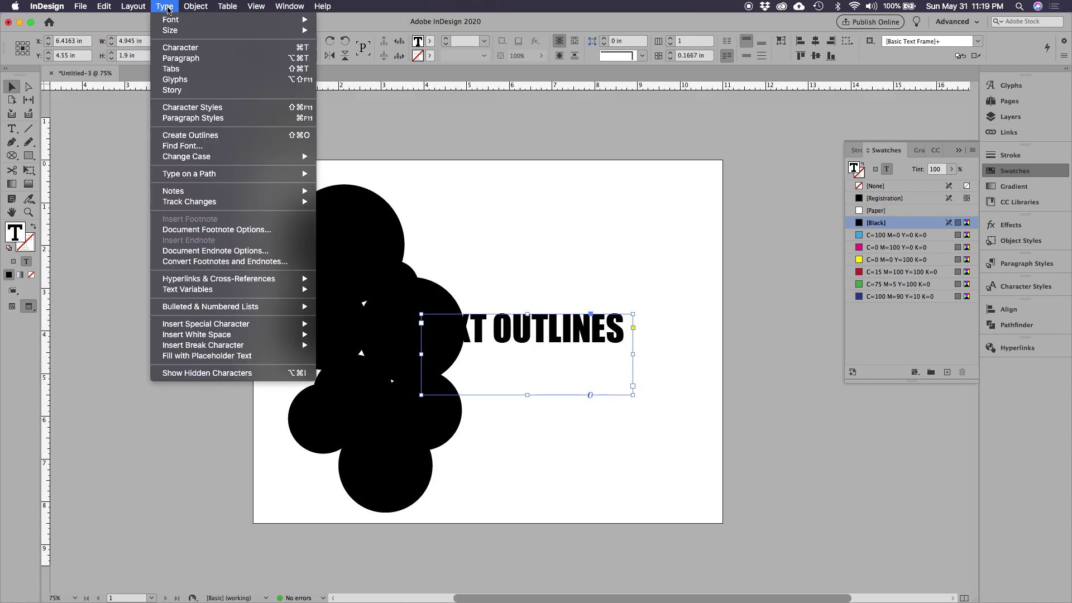
pyautogui.click(205, 136)
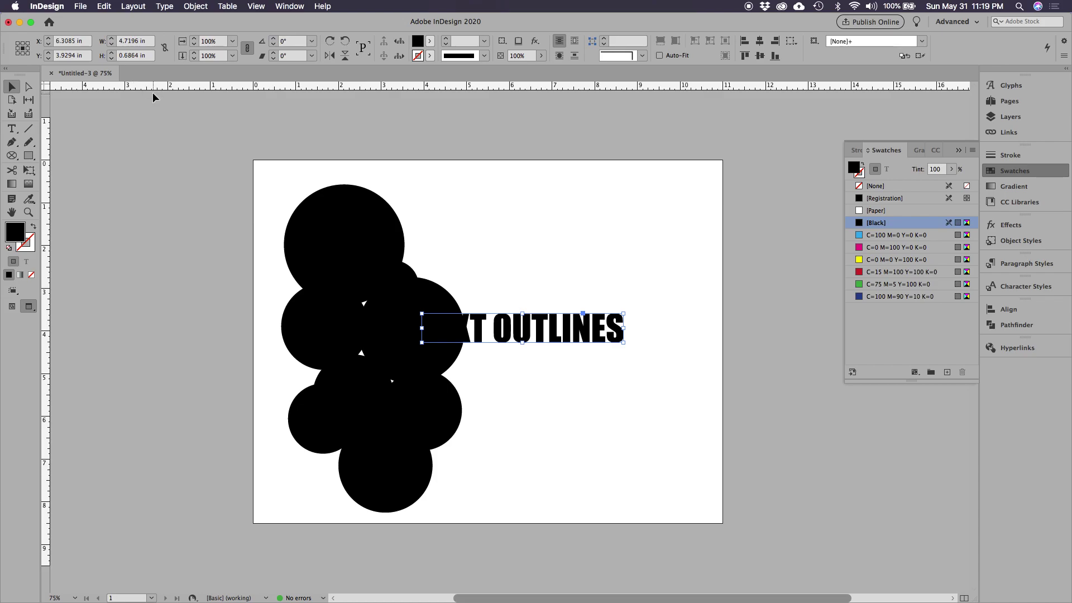
# Place test2.psd inside the outlined lettering and align the image with the circles
pyautogui.press('super+d')
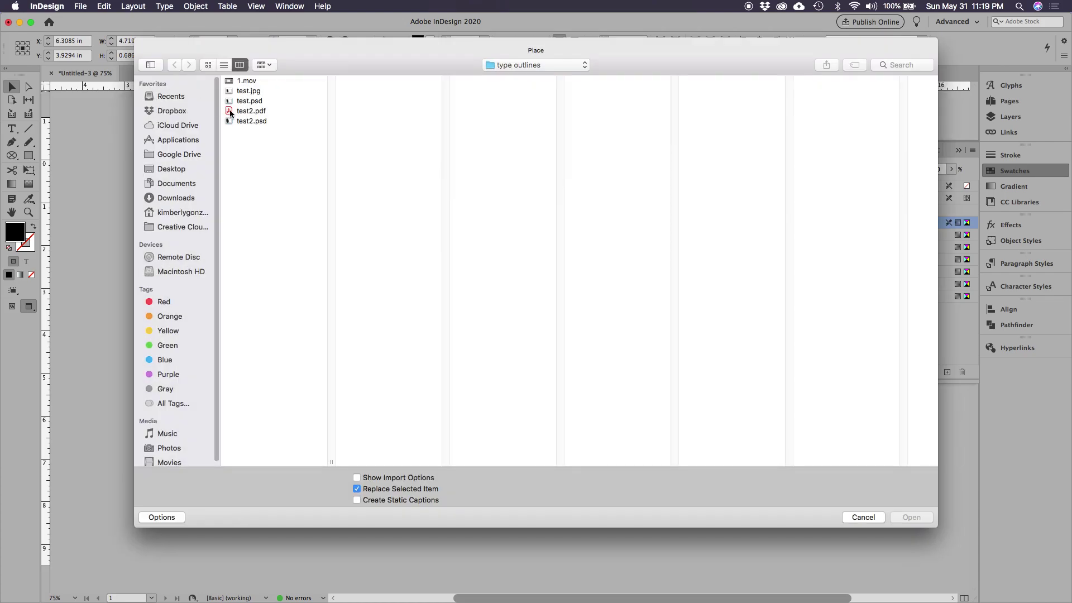
pyautogui.click(246, 122)
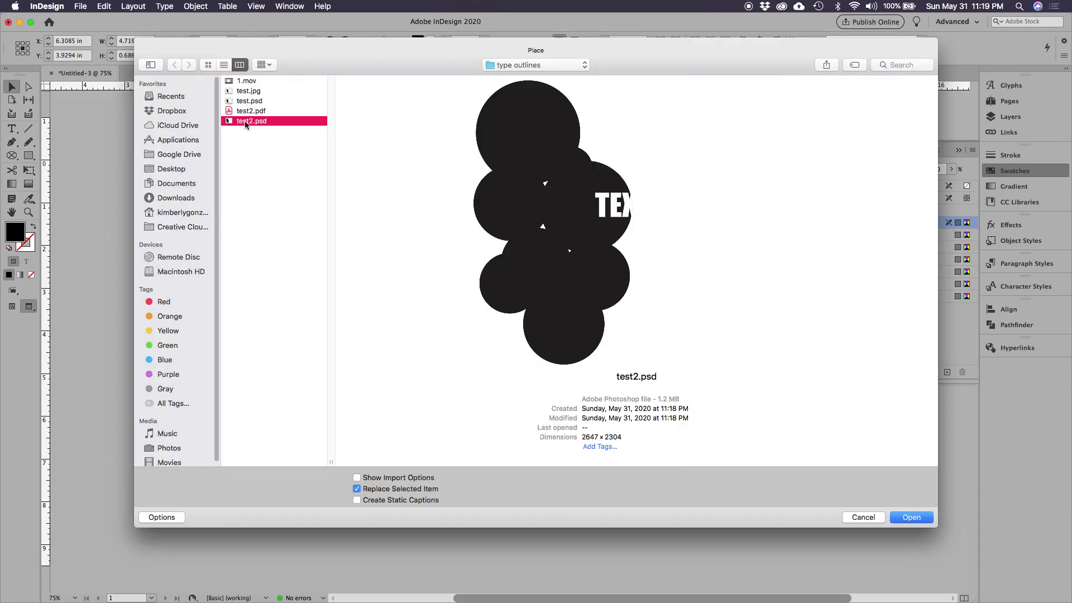
pyautogui.click(907, 518)
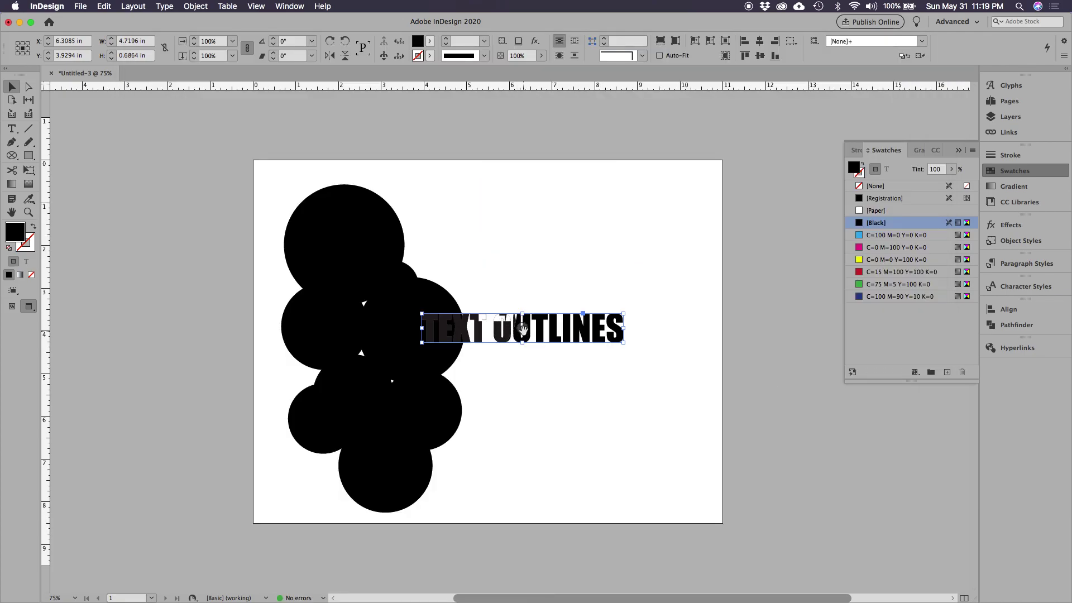
pyautogui.moveTo(522, 330); pyautogui.dragTo(471, 358)
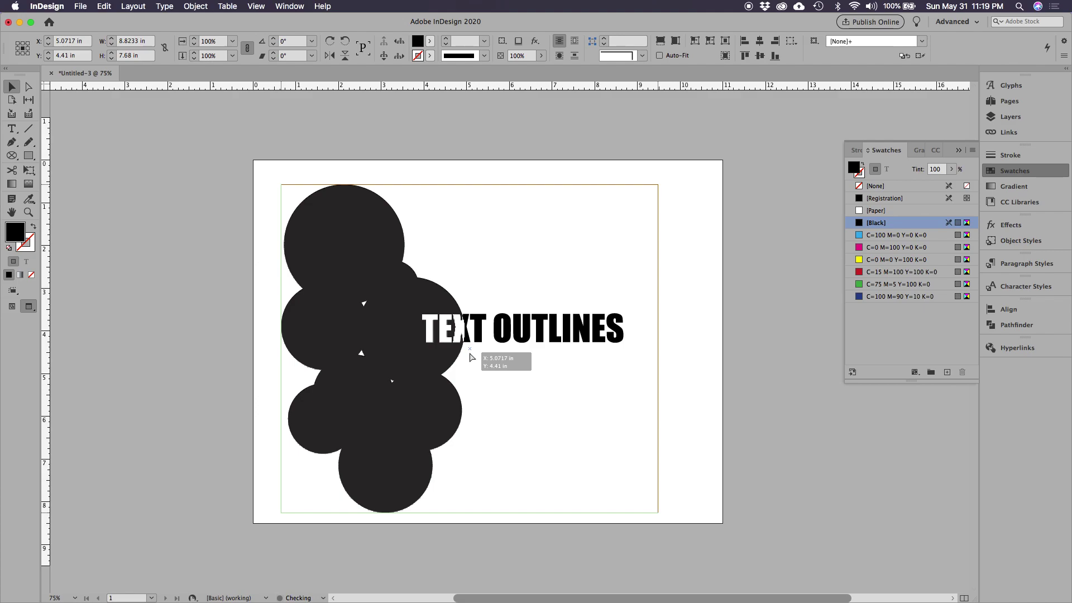
pyautogui.moveTo(470, 358); pyautogui.dragTo(470, 357)
pyautogui.click(666, 350)
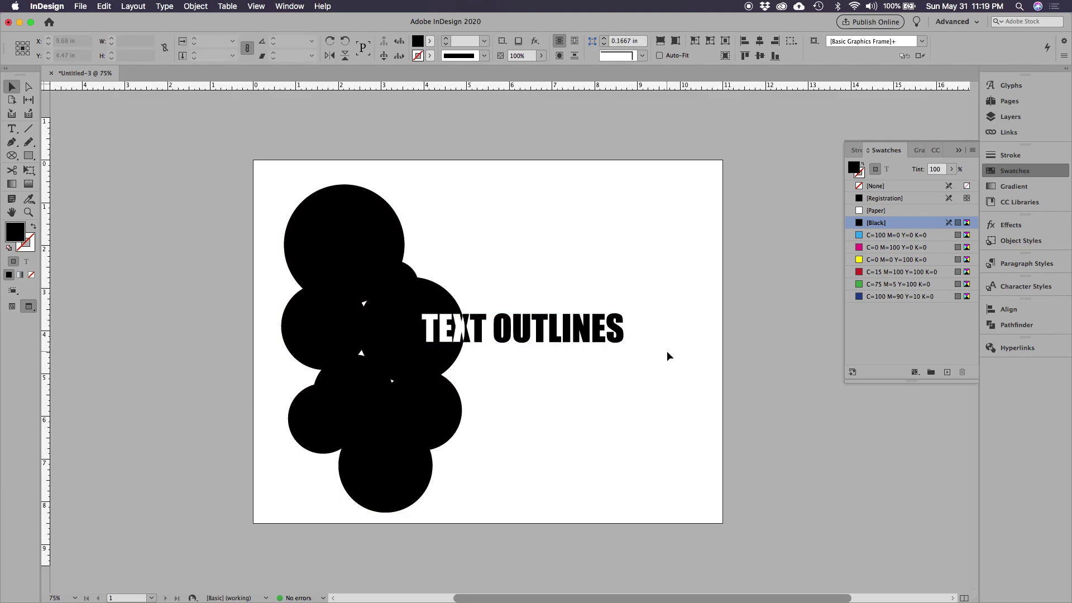